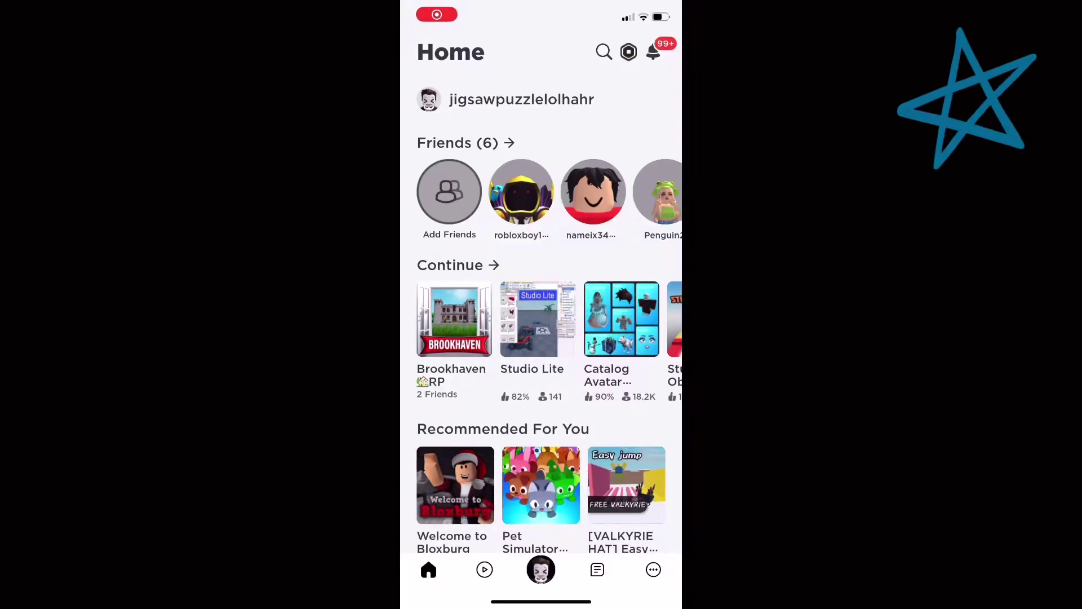
{"action": "scroll", "coordinate": [542, 339], "scroll_direction": "down", "scroll_amount": 3}
{"action": "scroll", "coordinate": [541, 338], "scroll_direction": "up", "scroll_amount": 3}
- Take a screenshot of the Roblox app home screen
{"action": "key", "text": "Print"}
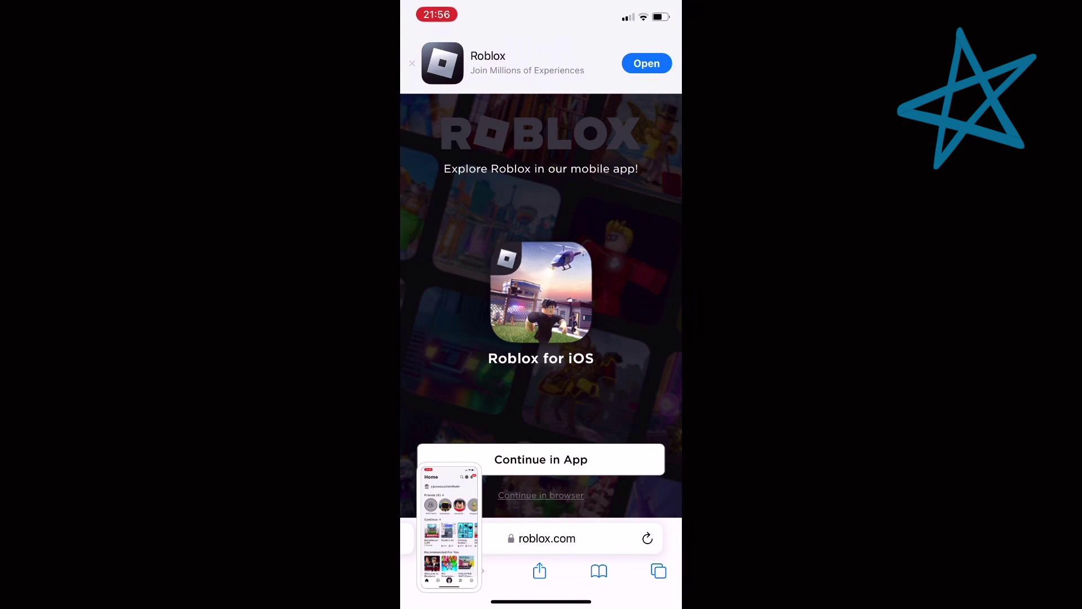
- Continue to roblox.com in the browser and reload the site from the AA page menu
{"action": "left_click", "coordinate": [540, 437]}
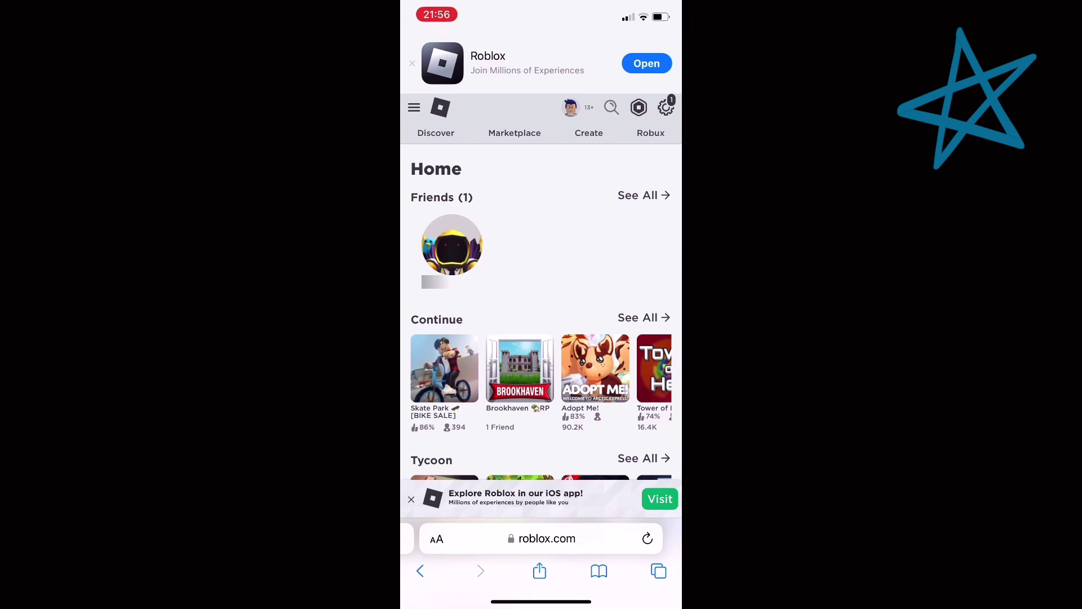
{"action": "left_click", "coordinate": [436, 539]}
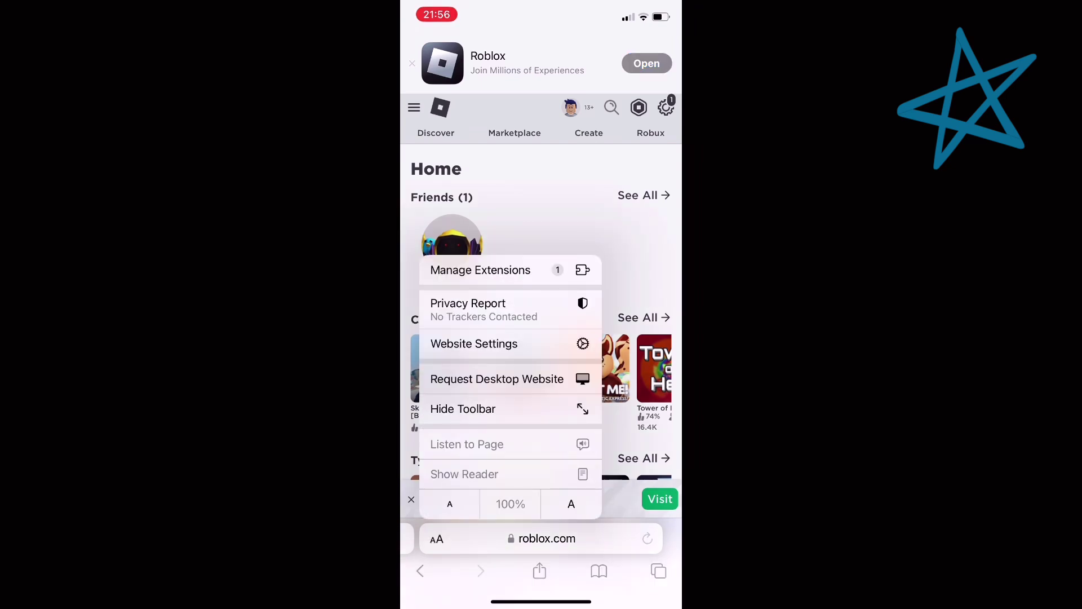
{"action": "left_click", "coordinate": [496, 379]}
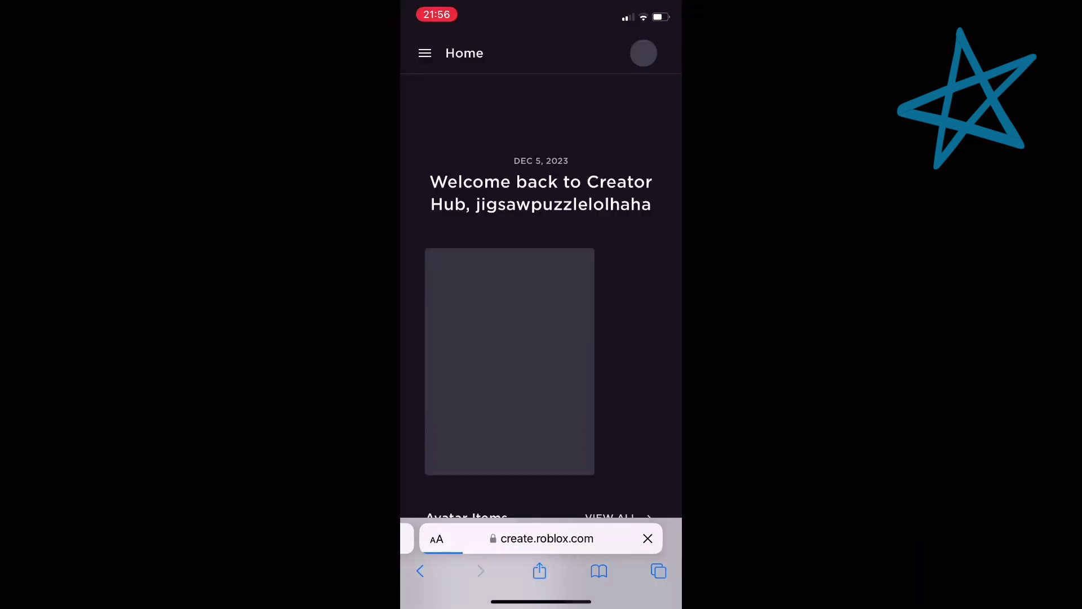
{"action": "scroll", "coordinate": [541, 339], "scroll_direction": "down", "scroll_amount": 5}
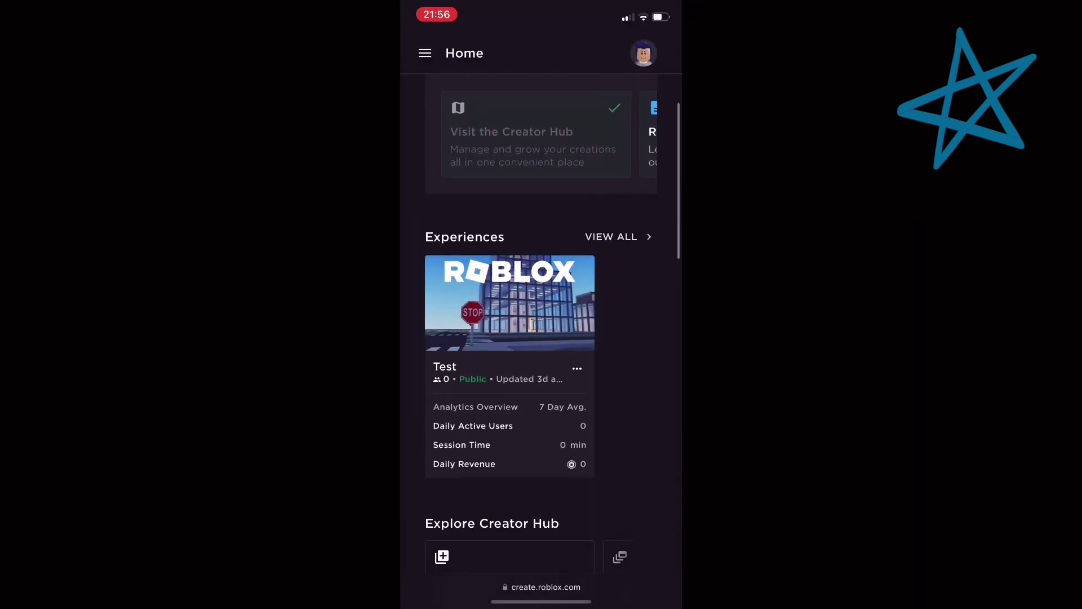
{"action": "scroll", "coordinate": [541, 338], "scroll_direction": "up", "scroll_amount": 1}
- Choose Edit in Studio from the Test experience's options
{"action": "left_click", "coordinate": [510, 229]}
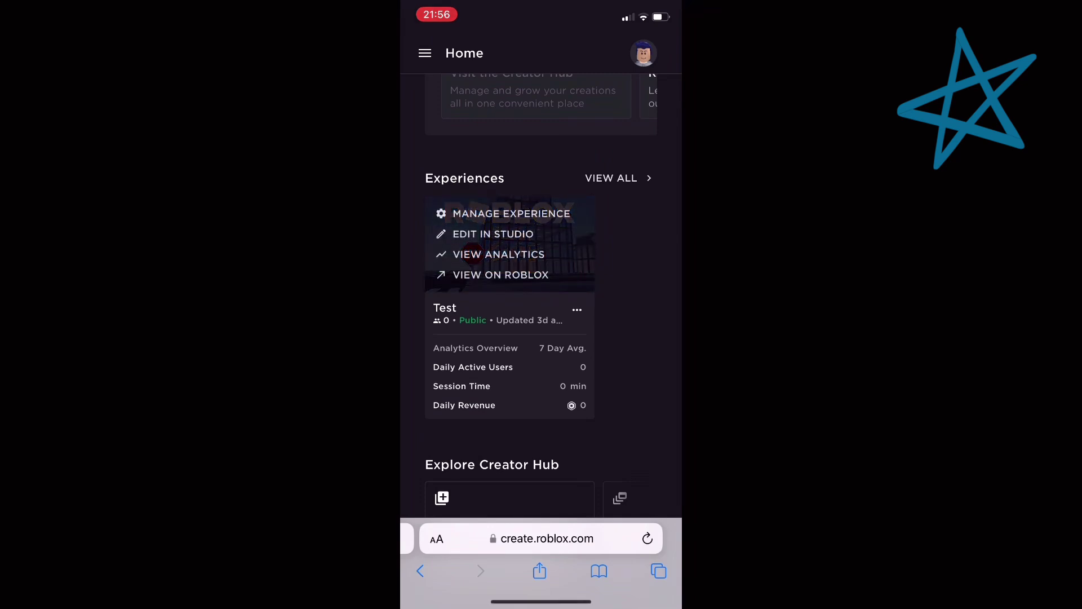
{"action": "left_click", "coordinate": [493, 234]}
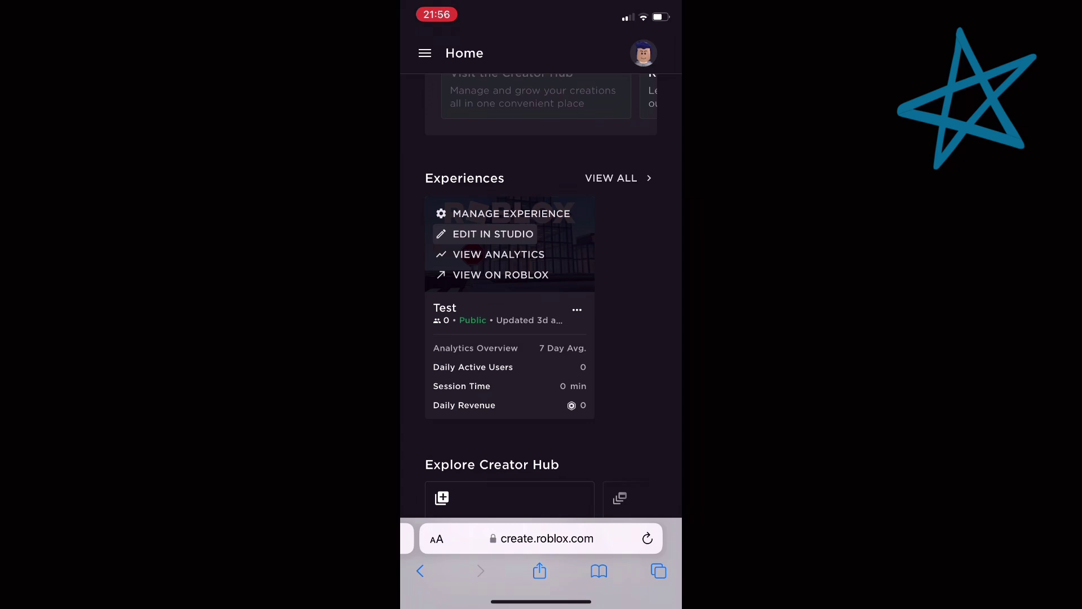
- View all creations, try editing Test, dismiss the Download Studio prompt, and return to the app
{"action": "left_click", "coordinate": [618, 177]}
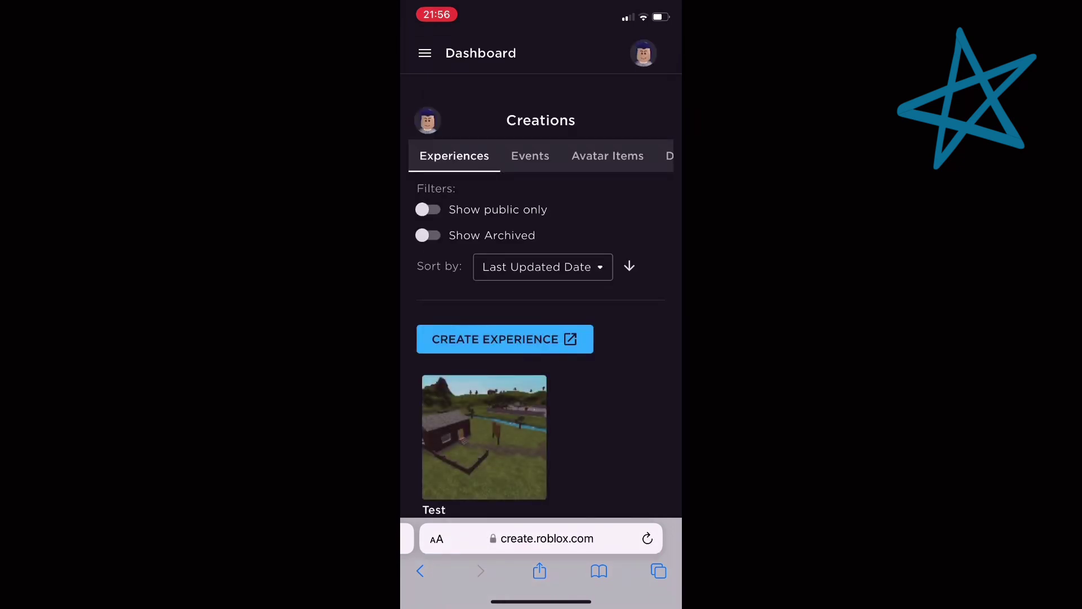
{"action": "scroll", "coordinate": [541, 338], "scroll_direction": "down", "scroll_amount": 3}
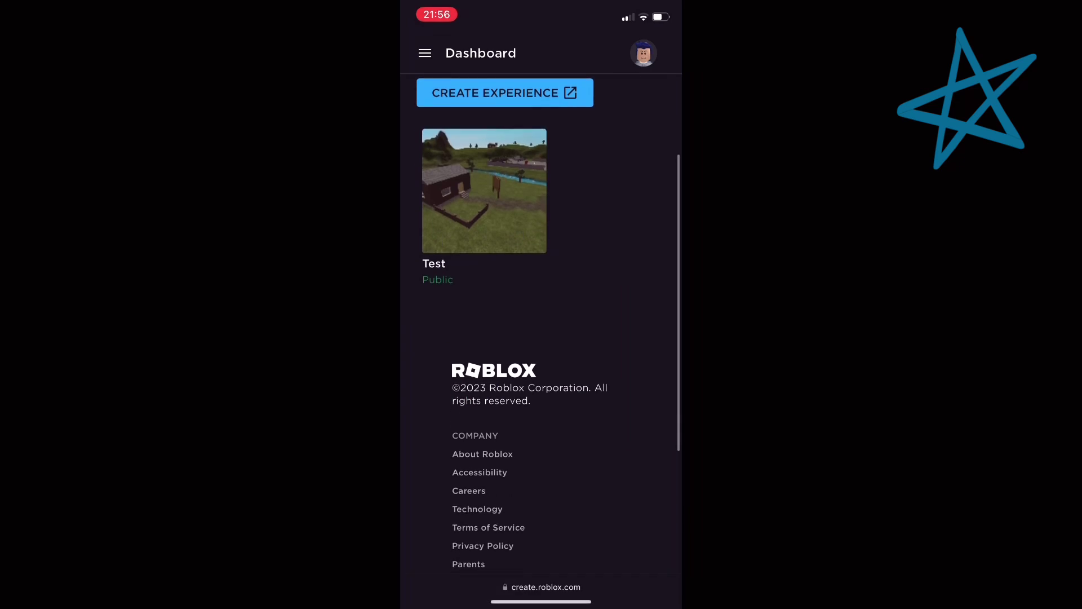
{"action": "scroll", "coordinate": [541, 339], "scroll_direction": "up", "scroll_amount": 5}
{"action": "scroll", "coordinate": [542, 338], "scroll_direction": "down", "scroll_amount": 3}
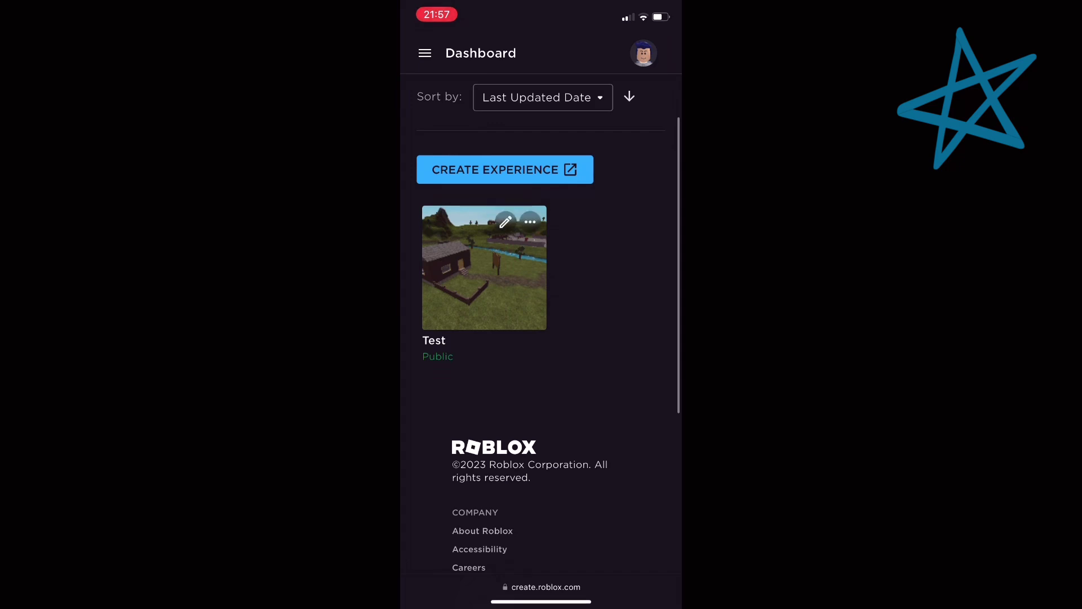
{"action": "left_click", "coordinate": [505, 222]}
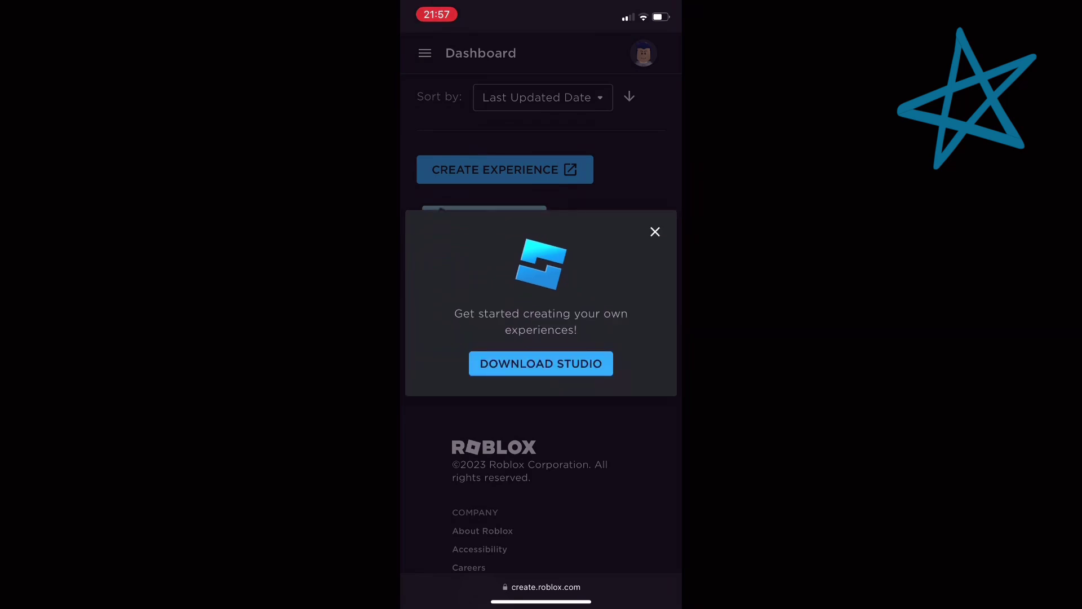
{"action": "left_click", "coordinate": [654, 231]}
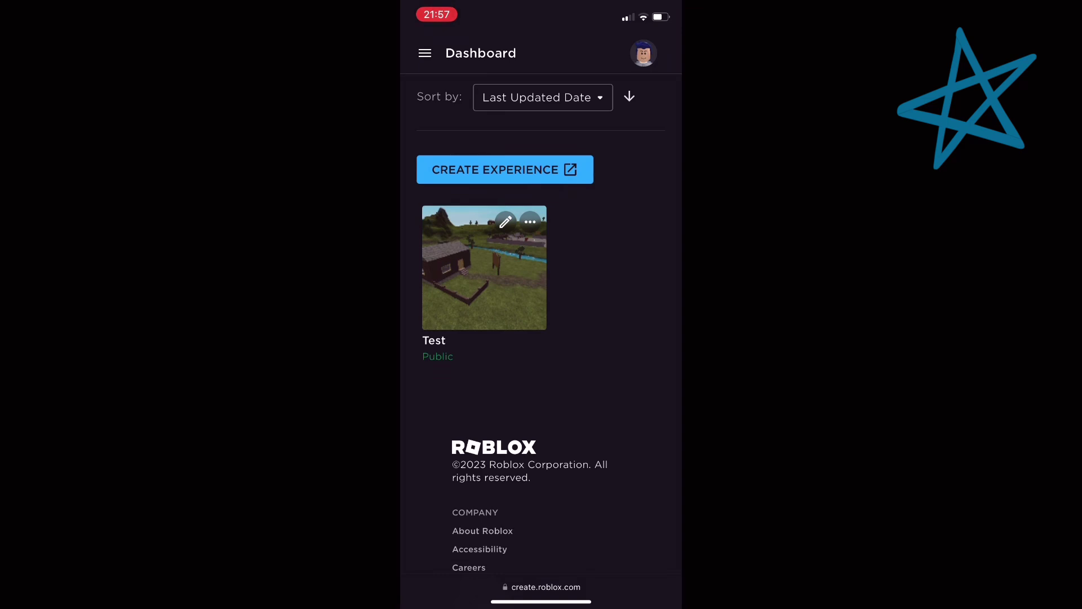
{"action": "left_click_drag", "start_coordinate": [508, 602], "coordinate": [660, 602]}
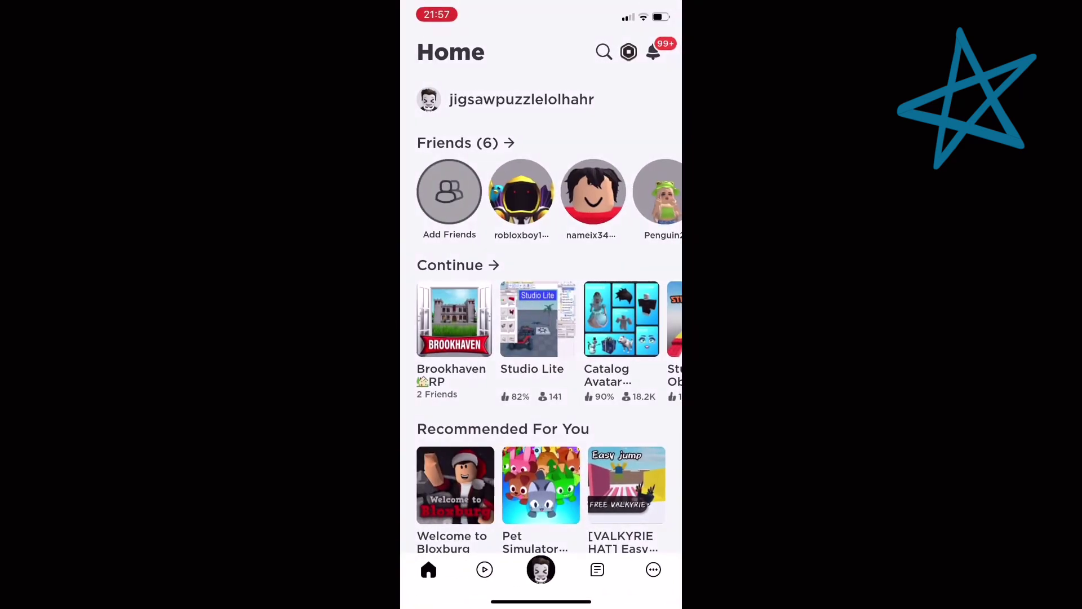
- Search Roblox for 'studio lite', launch Studio Lite and dismiss its welcome message
{"action": "left_click", "coordinate": [603, 52]}
{"action": "type", "text": "s"}
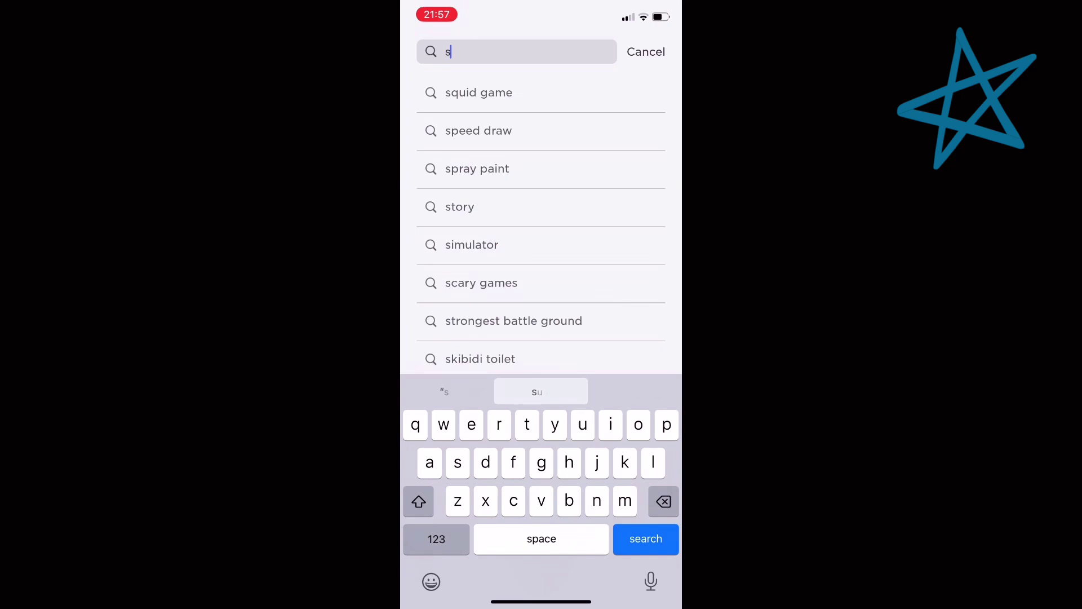
{"action": "type", "text": "tudio lite"}
{"action": "key", "text": "Return"}
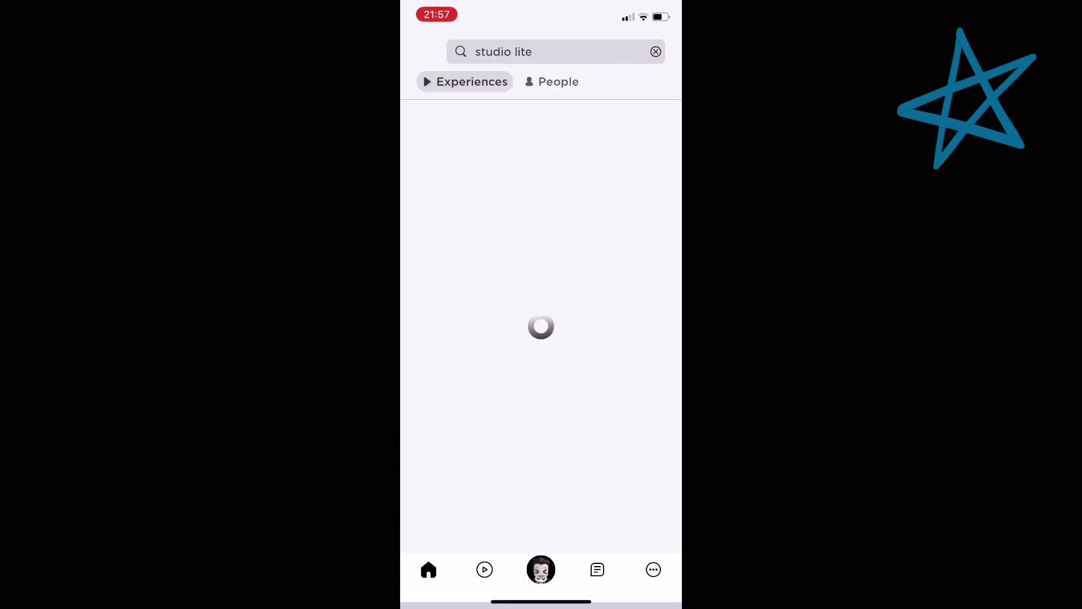
{"action": "left_click", "coordinate": [542, 240]}
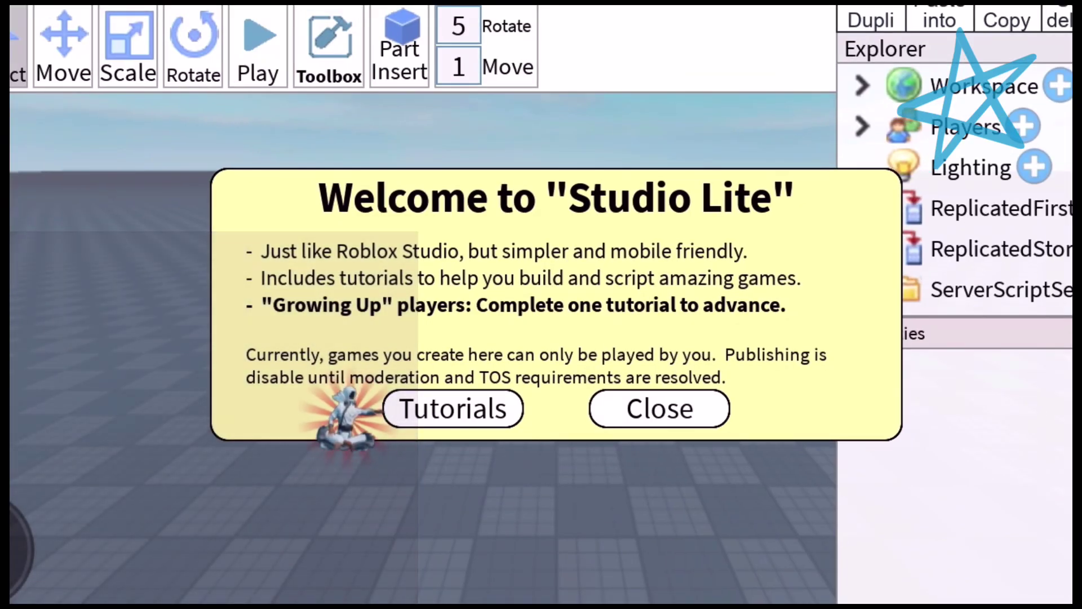
{"action": "left_click", "coordinate": [661, 408]}
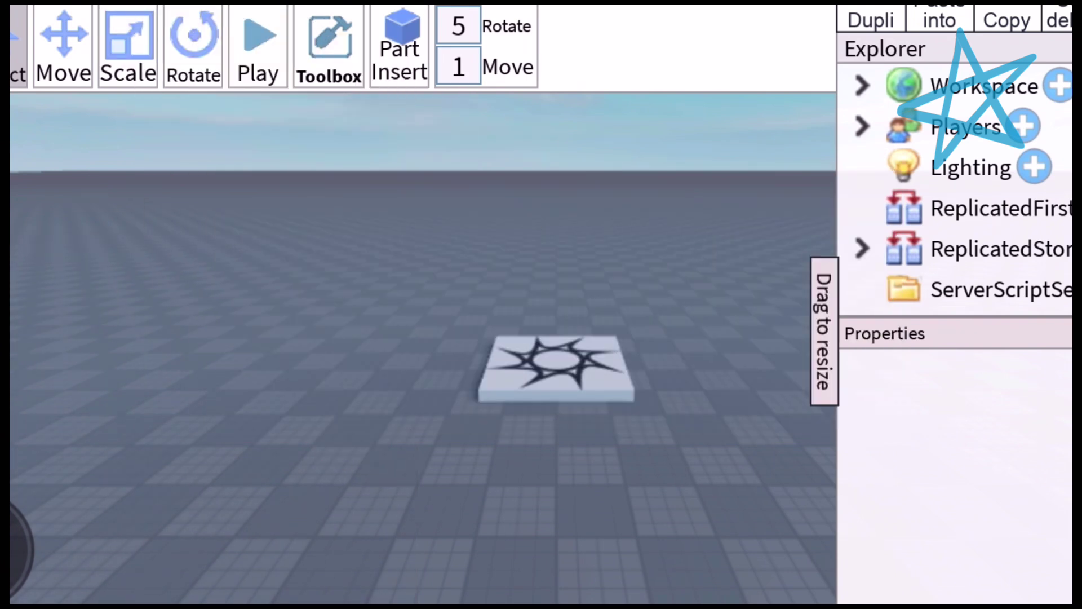
- Insert a SofaChair and a coffee table from the Toolbox beside the spawn pad
{"action": "left_click", "coordinate": [329, 47]}
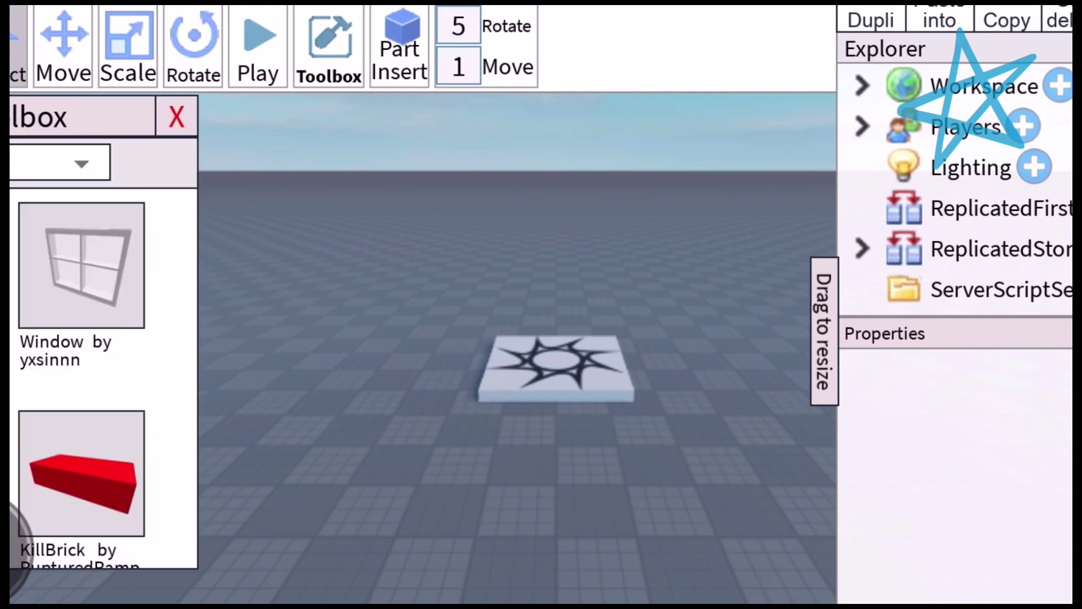
{"action": "left_click_drag", "start_coordinate": [507, 381], "coordinate": [643, 279]}
{"action": "scroll", "coordinate": [81, 381], "scroll_direction": "down", "scroll_amount": 5}
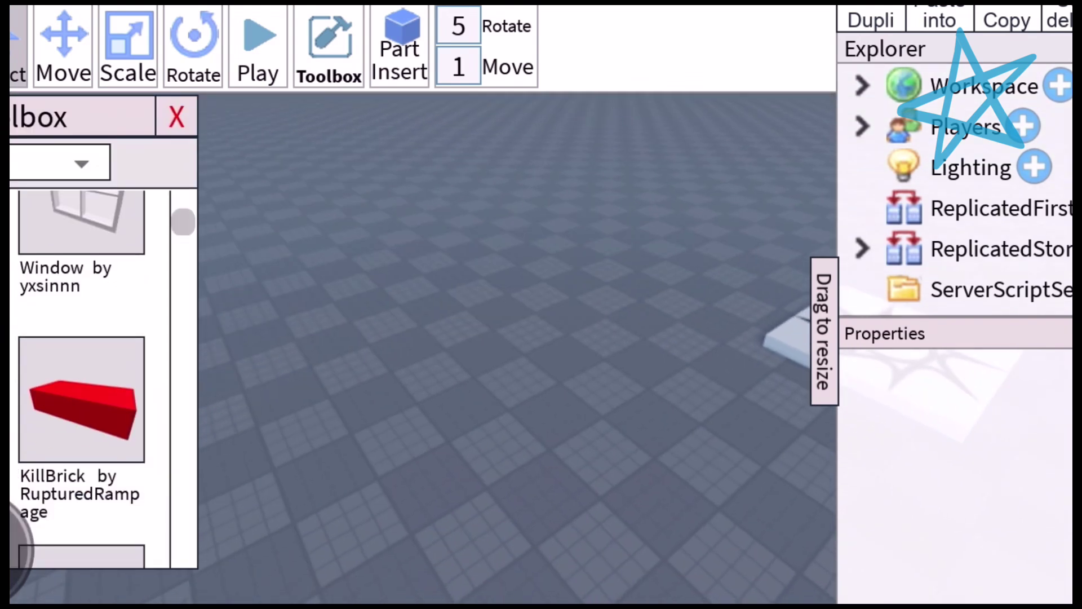
{"action": "left_click", "coordinate": [82, 262]}
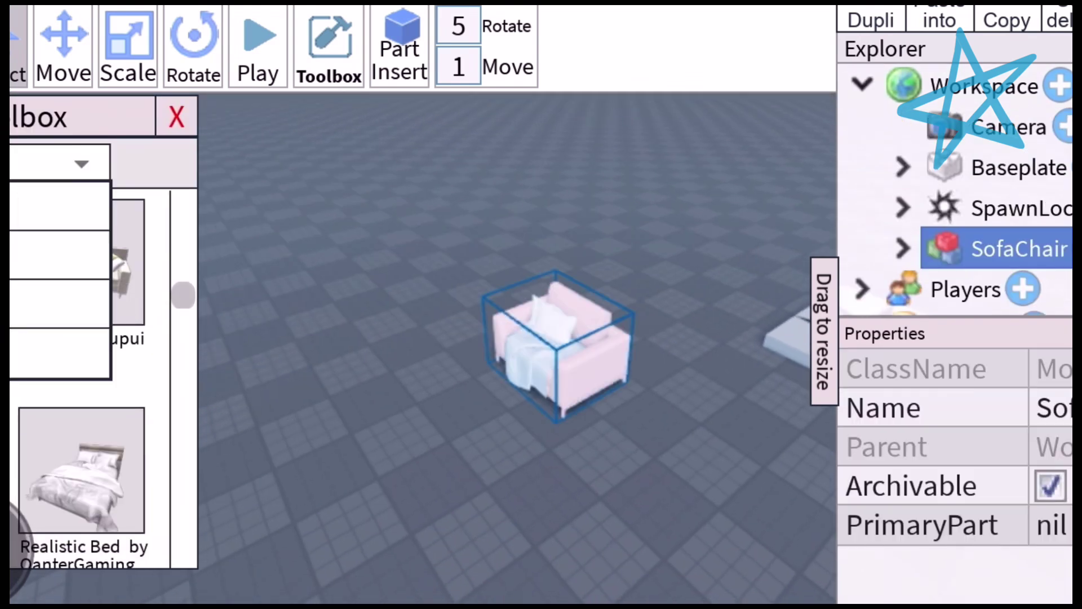
{"action": "left_click_drag", "start_coordinate": [558, 355], "coordinate": [339, 423]}
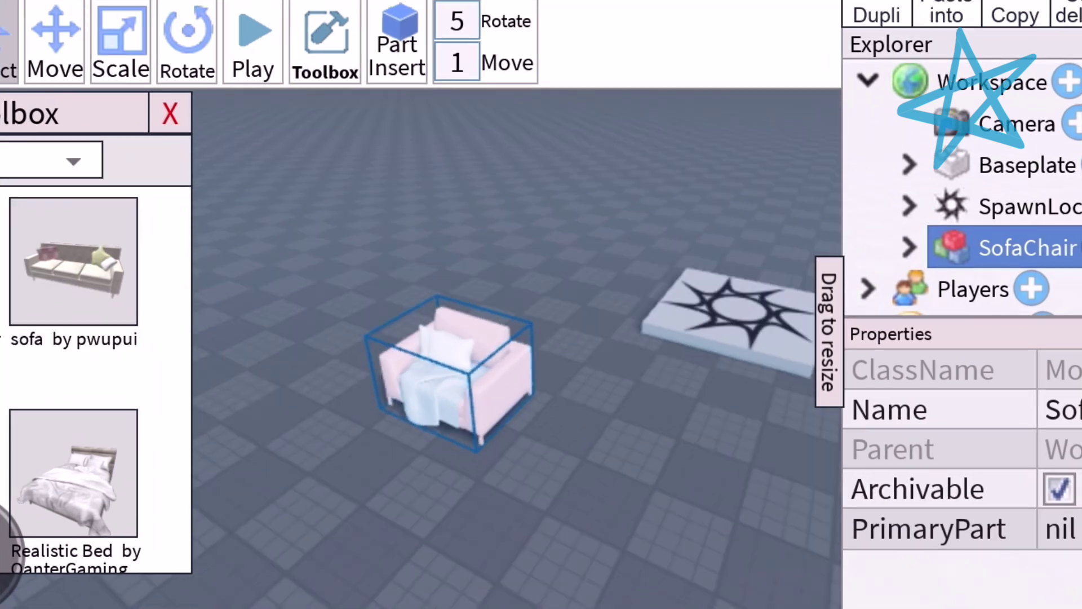
{"action": "mouse_move", "coordinate": [423, 406]}
{"action": "left_mouse_down"}
{"action": "mouse_move", "coordinate": [534, 356]}
{"action": "mouse_move", "coordinate": [356, 364]}
{"action": "left_mouse_up"}
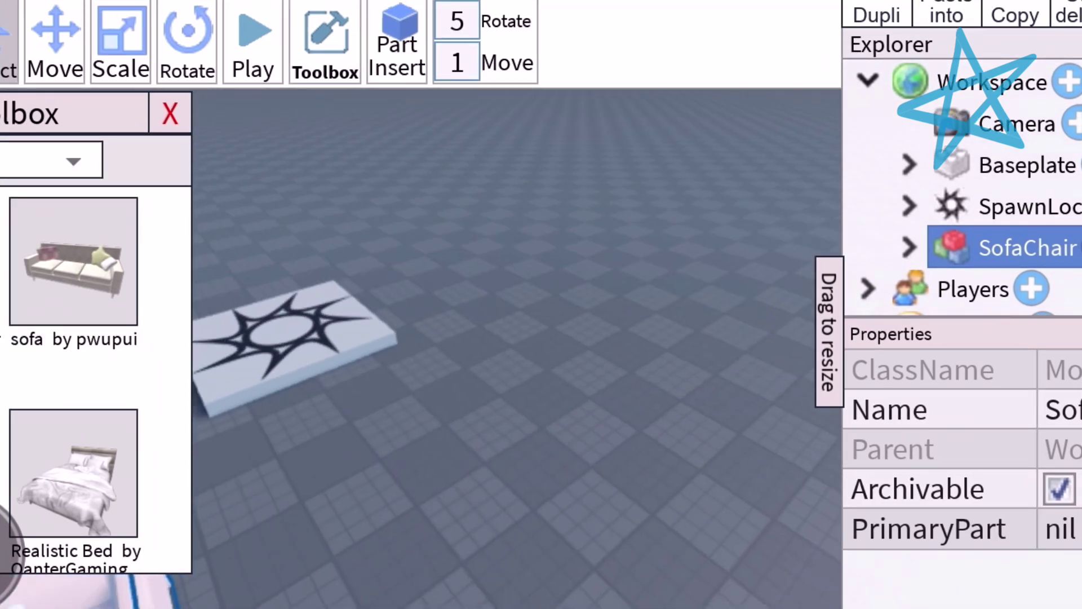
{"action": "left_click", "coordinate": [524, 364]}
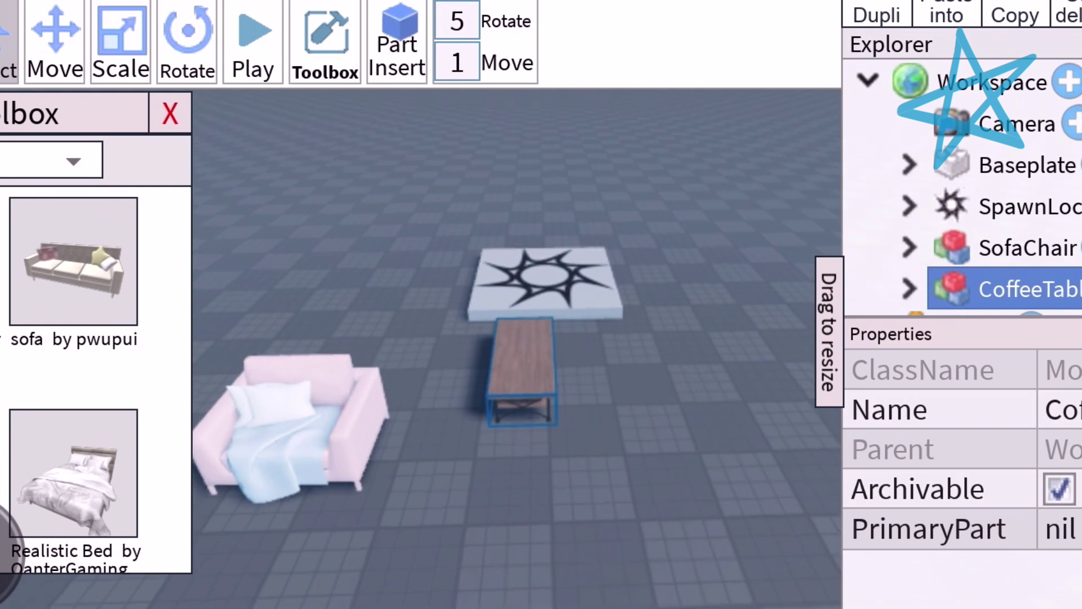
{"action": "left_click_drag", "start_coordinate": [381, 406], "coordinate": [634, 356]}
{"action": "scroll", "coordinate": [99, 380], "scroll_direction": "down", "scroll_amount": 3}
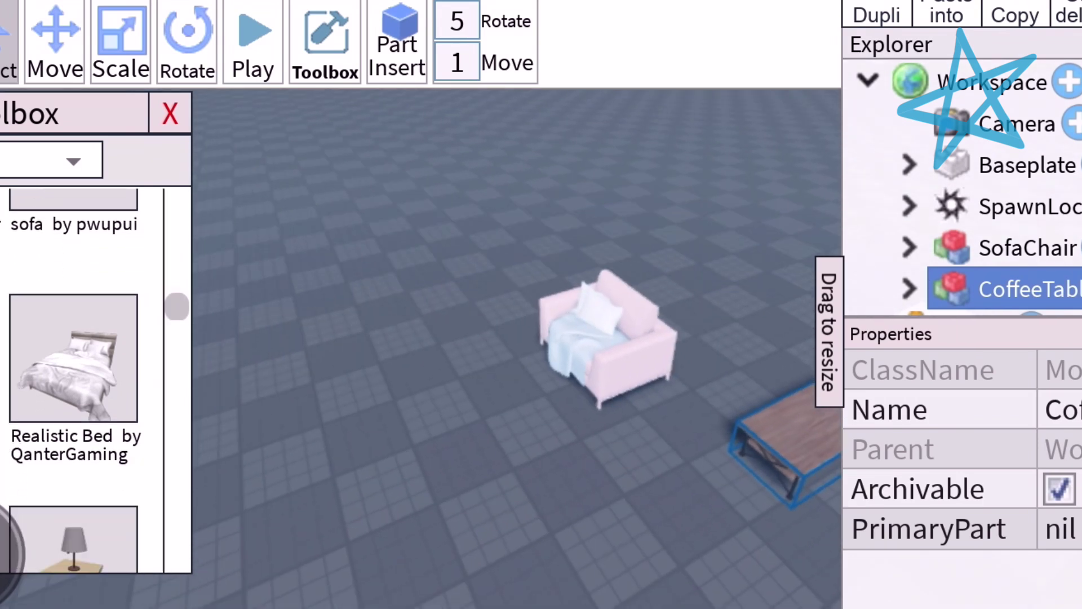
{"action": "scroll", "coordinate": [99, 381], "scroll_direction": "down", "scroll_amount": 2}
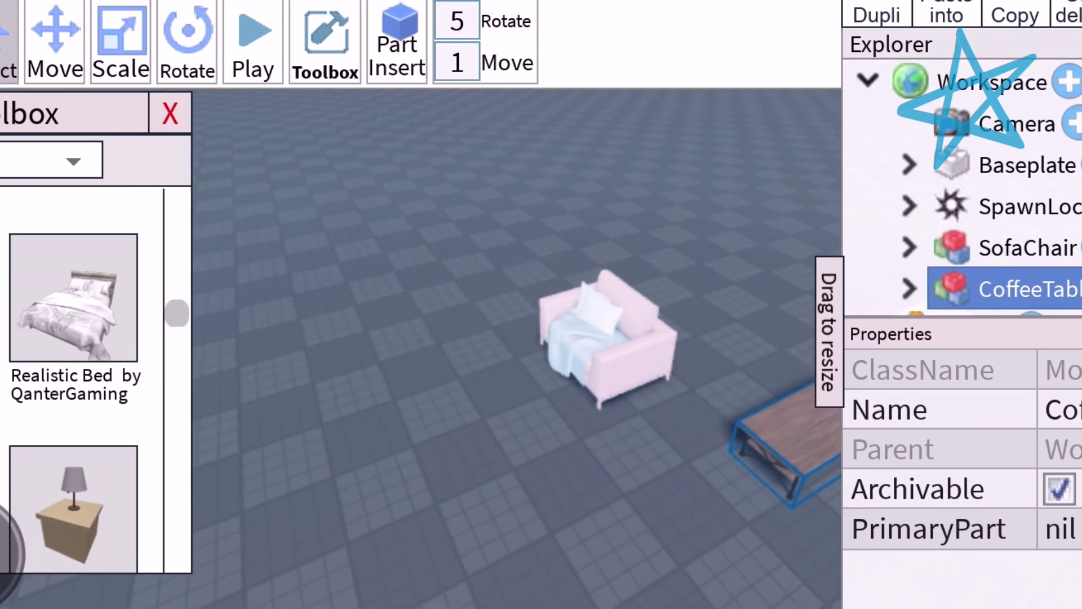
- Close the Toolbox, then select the pink sofa chair and delete it
{"action": "left_click", "coordinate": [171, 114]}
{"action": "left_click", "coordinate": [593, 339]}
{"action": "left_click_drag", "start_coordinate": [508, 380], "coordinate": [355, 423]}
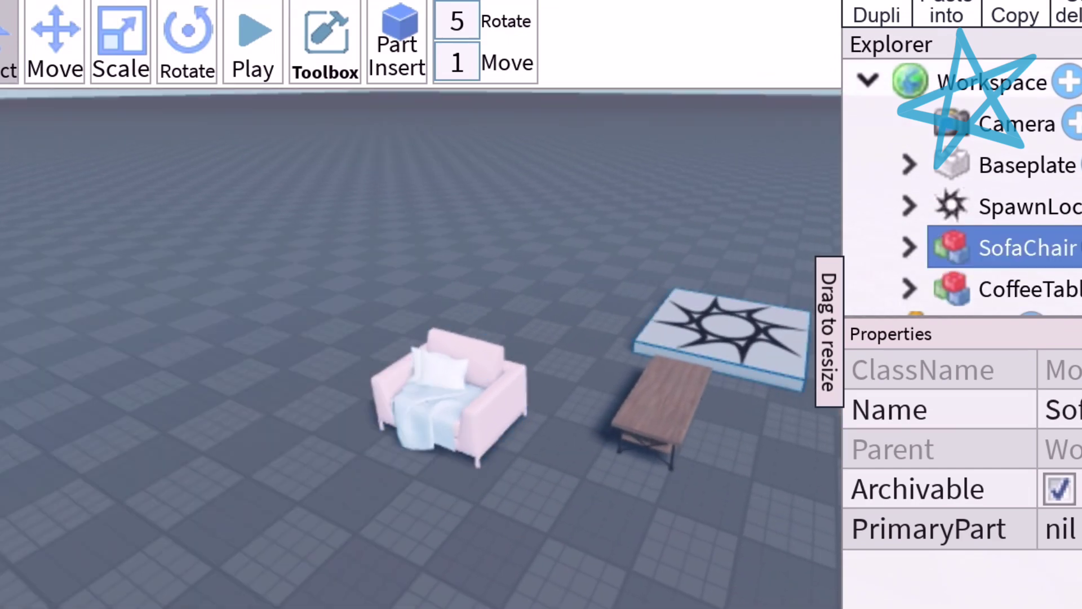
{"action": "left_click", "coordinate": [1027, 206]}
{"action": "mouse_move", "coordinate": [423, 381]}
{"action": "left_mouse_down"}
{"action": "mouse_move", "coordinate": [592, 381]}
{"action": "mouse_move", "coordinate": [491, 372]}
{"action": "mouse_move", "coordinate": [525, 376]}
{"action": "left_mouse_up"}
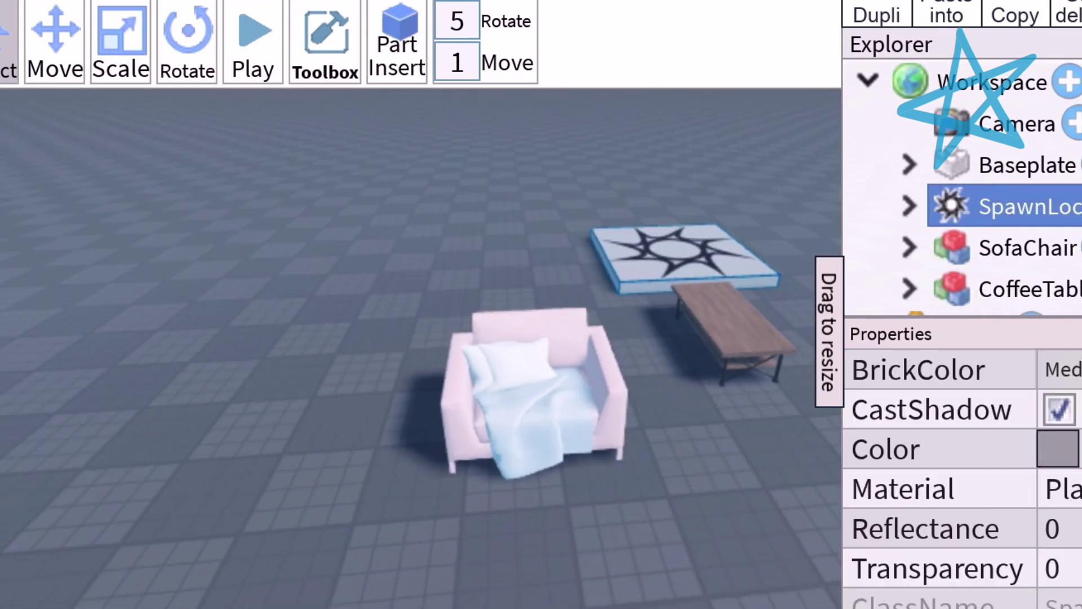
{"action": "left_click", "coordinate": [525, 381]}
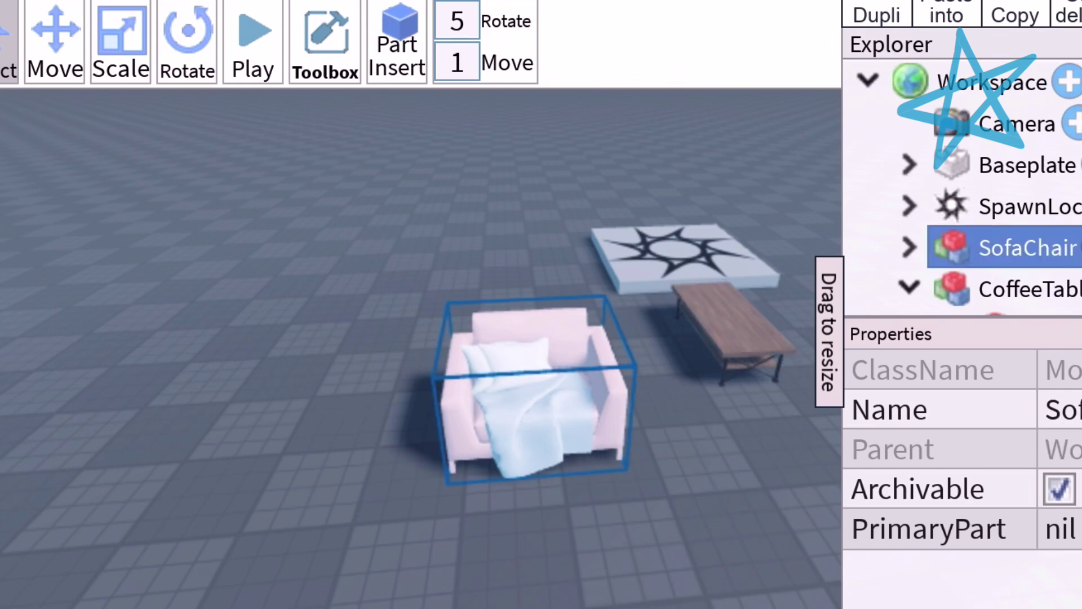
{"action": "mouse_move", "coordinate": [423, 381]}
{"action": "left_mouse_down"}
{"action": "mouse_move", "coordinate": [609, 385]}
{"action": "mouse_move", "coordinate": [422, 432]}
{"action": "left_mouse_up"}
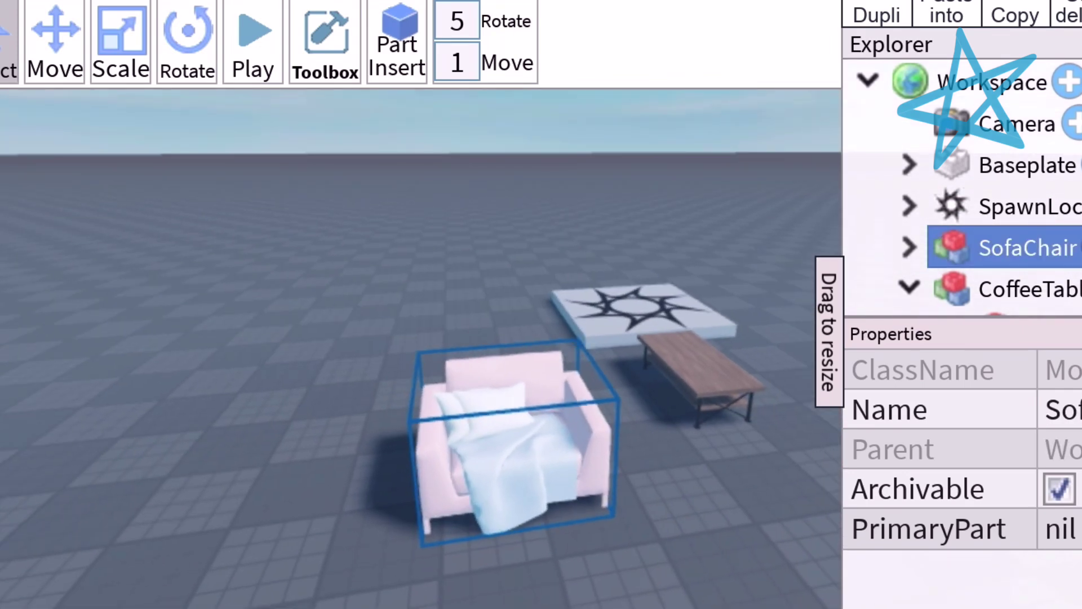
{"action": "key", "text": "Delete"}
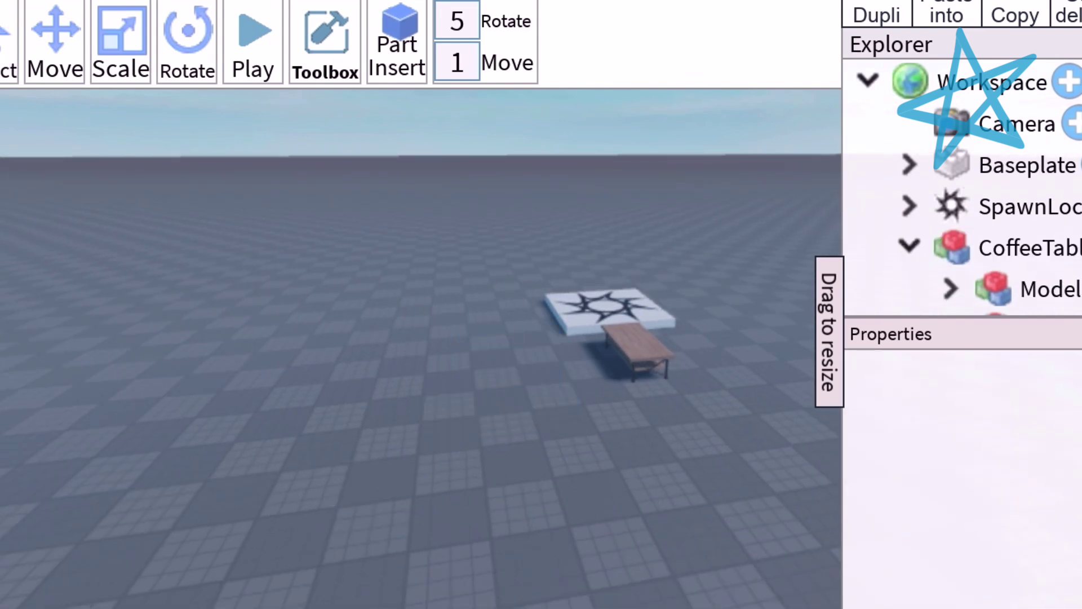
- Insert a Classic Sword from the Toolbox onto the baseplate
{"action": "left_click", "coordinate": [324, 42]}
{"action": "left_click_drag", "start_coordinate": [507, 381], "coordinate": [507, 321]}
{"action": "scroll", "coordinate": [74, 381], "scroll_direction": "down", "scroll_amount": 3}
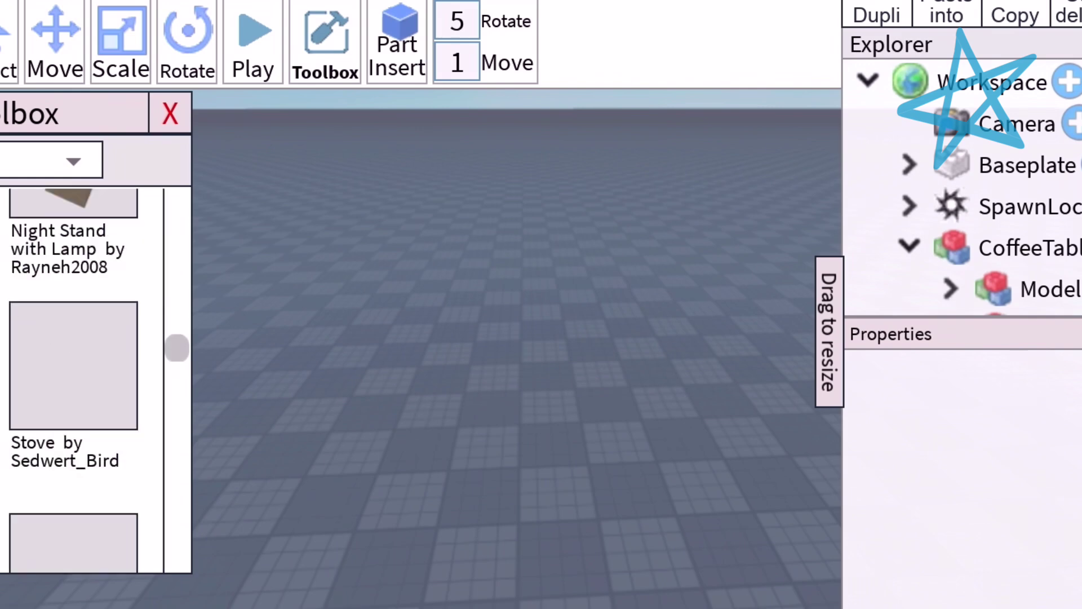
{"action": "scroll", "coordinate": [73, 381], "scroll_direction": "down", "scroll_amount": 3}
{"action": "scroll", "coordinate": [73, 380], "scroll_direction": "down", "scroll_amount": 3}
{"action": "scroll", "coordinate": [73, 380], "scroll_direction": "down", "scroll_amount": 2}
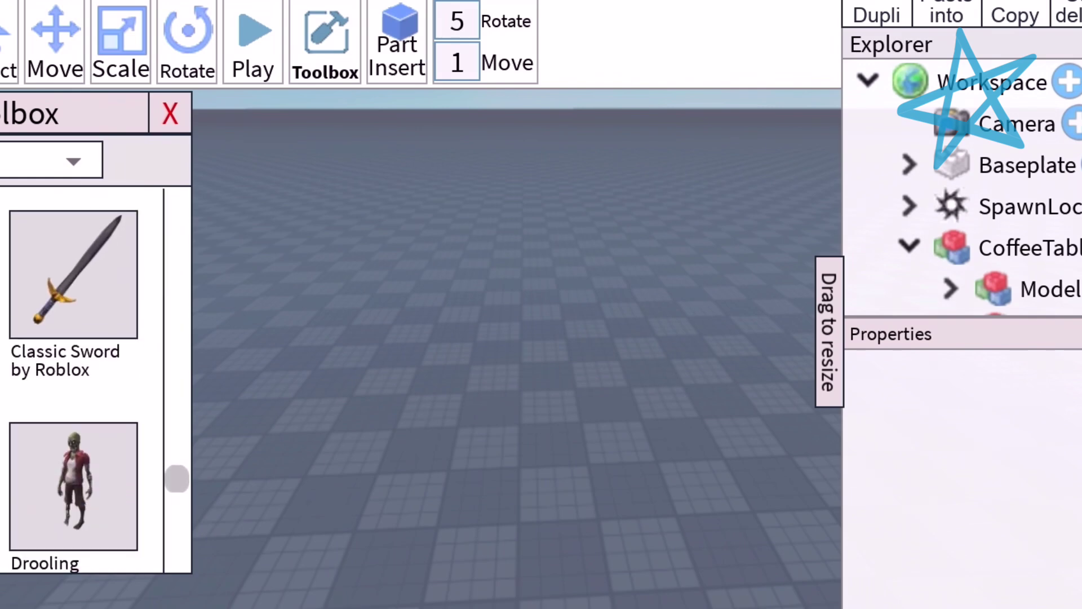
{"action": "left_click", "coordinate": [74, 269]}
{"action": "mouse_move", "coordinate": [507, 381]}
{"action": "right_mouse_down"}
{"action": "mouse_move", "coordinate": [507, 296]}
{"action": "mouse_move", "coordinate": [507, 381]}
{"action": "right_mouse_up"}
{"action": "mouse_move", "coordinate": [508, 338]}
{"action": "right_mouse_down"}
{"action": "mouse_move", "coordinate": [634, 339]}
{"action": "mouse_move", "coordinate": [592, 339]}
{"action": "right_mouse_up"}
{"action": "right_click_drag", "start_coordinate": [507, 339], "coordinate": [339, 339]}
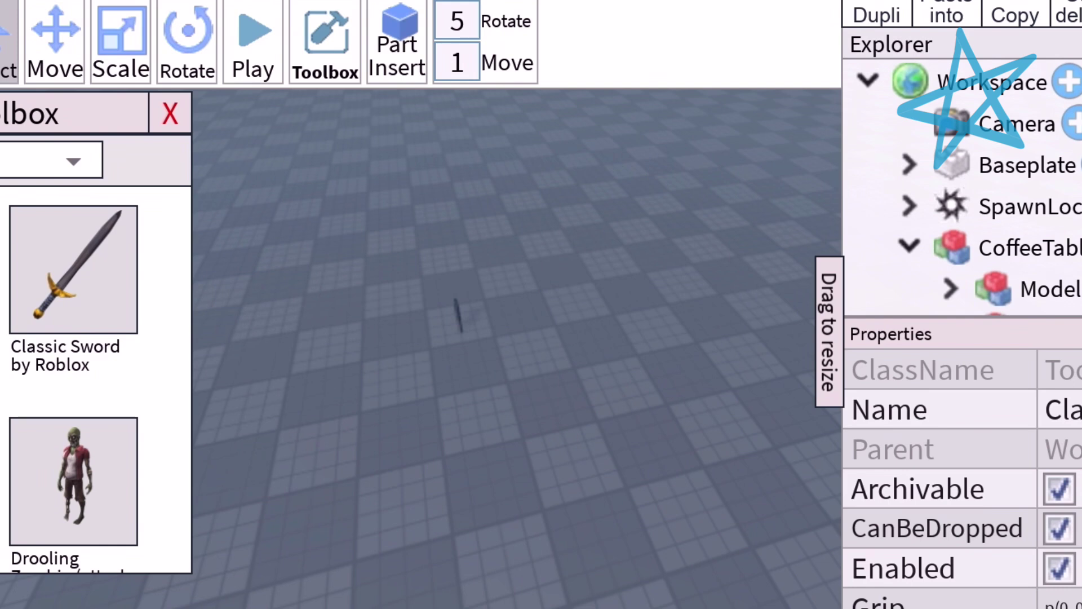
- Select the sword and insert a second Classic Sword
{"action": "left_click", "coordinate": [457, 317]}
{"action": "left_click_drag", "start_coordinate": [242, 387], "coordinate": [246, 437]}
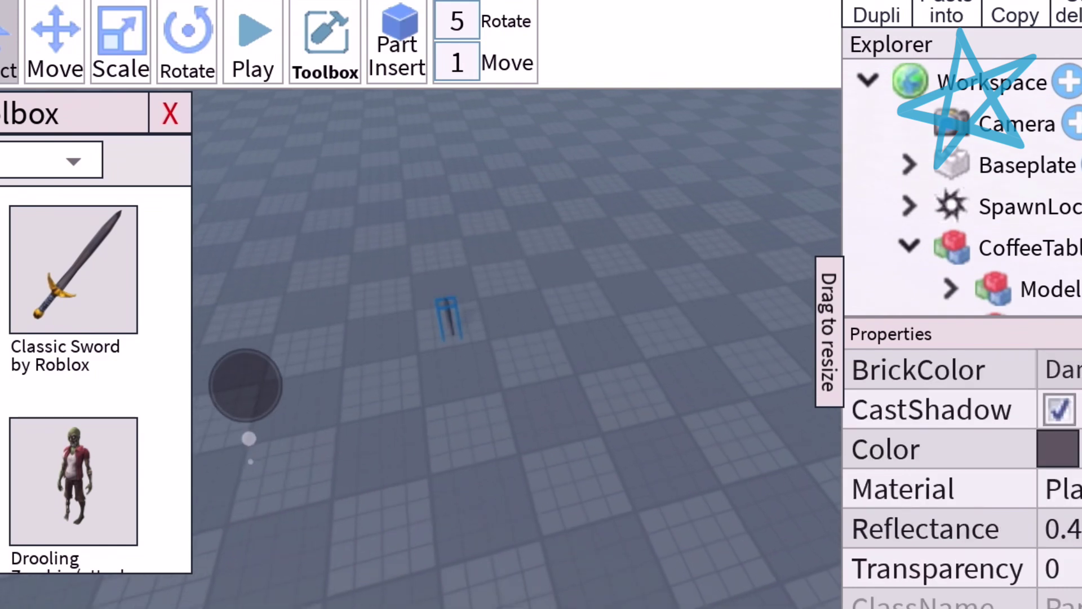
{"action": "right_click_drag", "start_coordinate": [508, 338], "coordinate": [389, 308]}
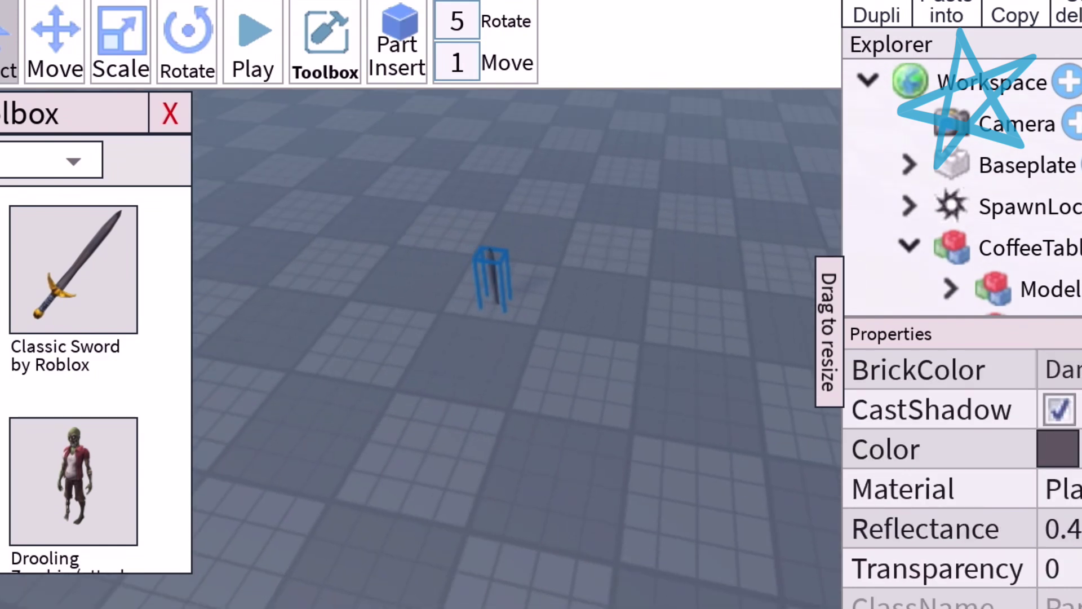
{"action": "left_click", "coordinate": [73, 269]}
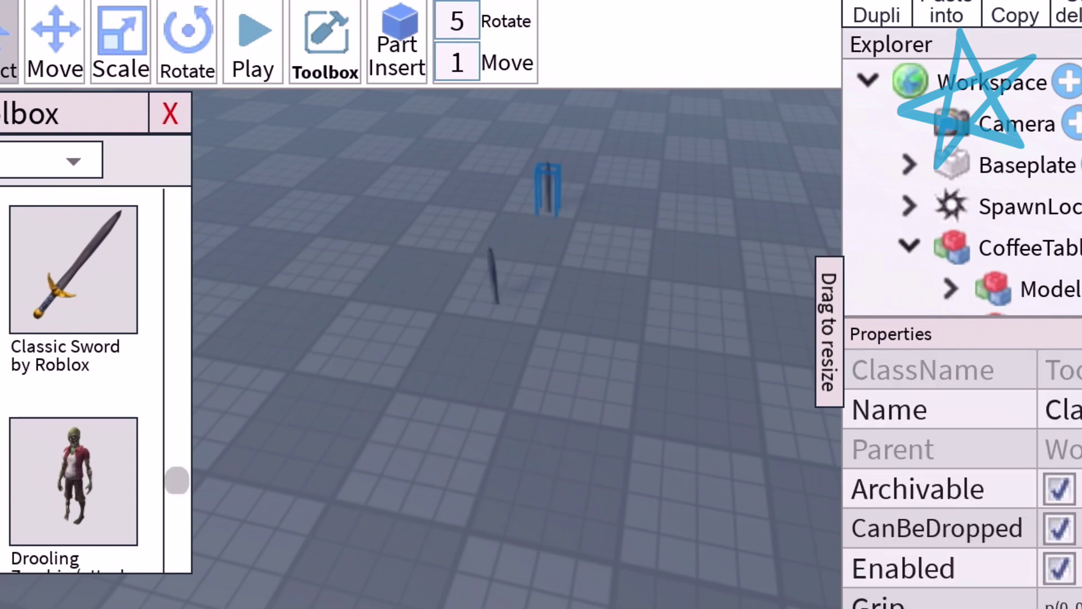
{"action": "scroll", "coordinate": [95, 380], "scroll_direction": "down", "scroll_amount": 1}
{"action": "scroll", "coordinate": [95, 381], "scroll_direction": "up", "scroll_amount": 2}
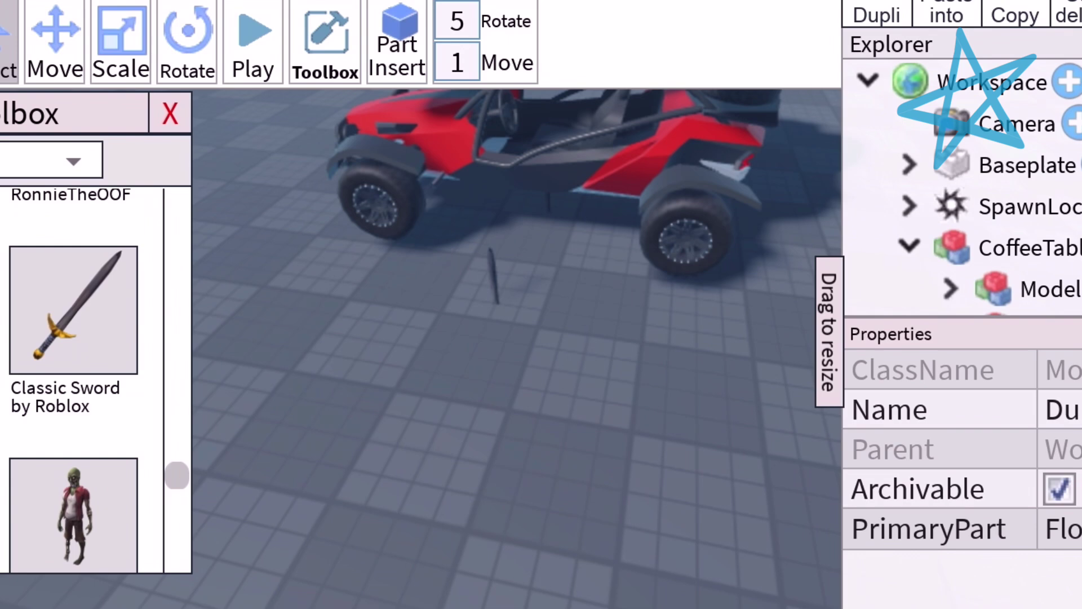
{"action": "scroll", "coordinate": [95, 381], "scroll_direction": "down", "scroll_amount": 2}
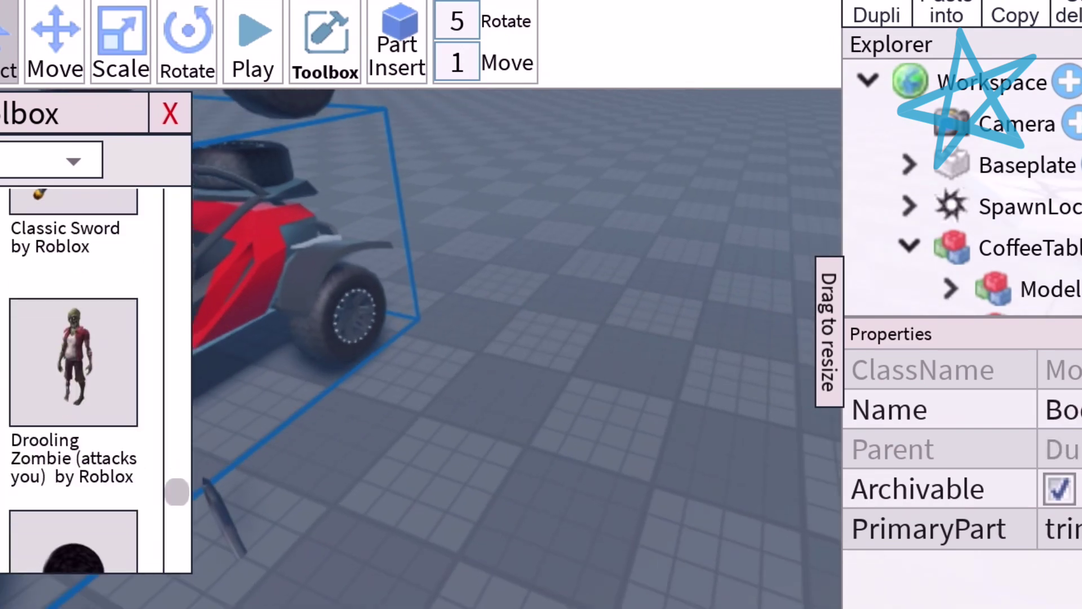
{"action": "scroll", "coordinate": [95, 380], "scroll_direction": "down", "scroll_amount": 1}
{"action": "scroll", "coordinate": [94, 381], "scroll_direction": "down", "scroll_amount": 2}
{"action": "scroll", "coordinate": [96, 381], "scroll_direction": "down", "scroll_amount": 2}
{"action": "scroll", "coordinate": [95, 381], "scroll_direction": "down", "scroll_amount": 1}
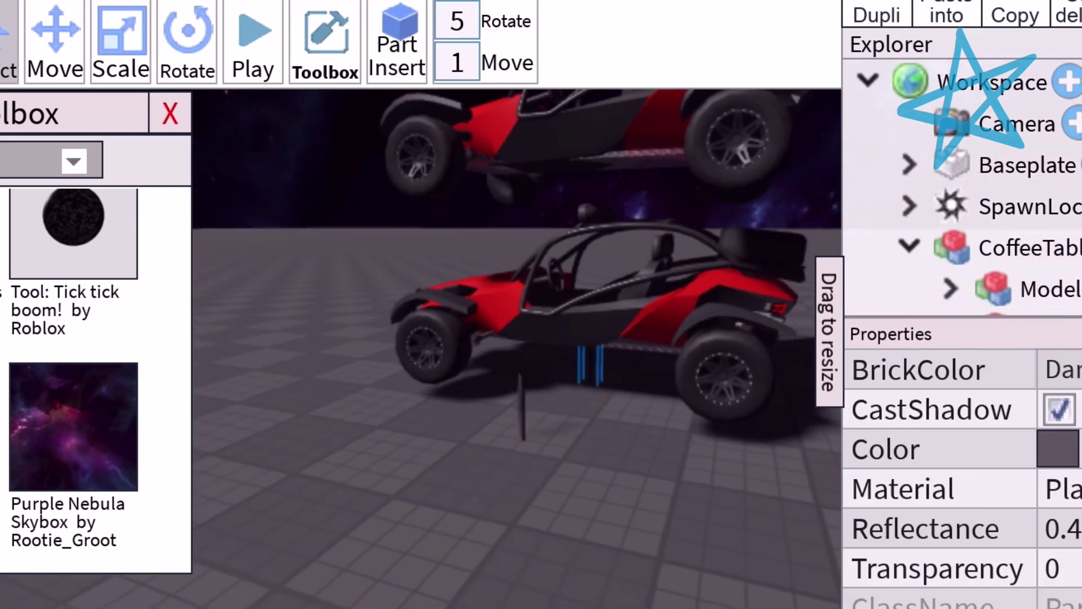
{"action": "scroll", "coordinate": [85, 381], "scroll_direction": "down", "scroll_amount": 3}
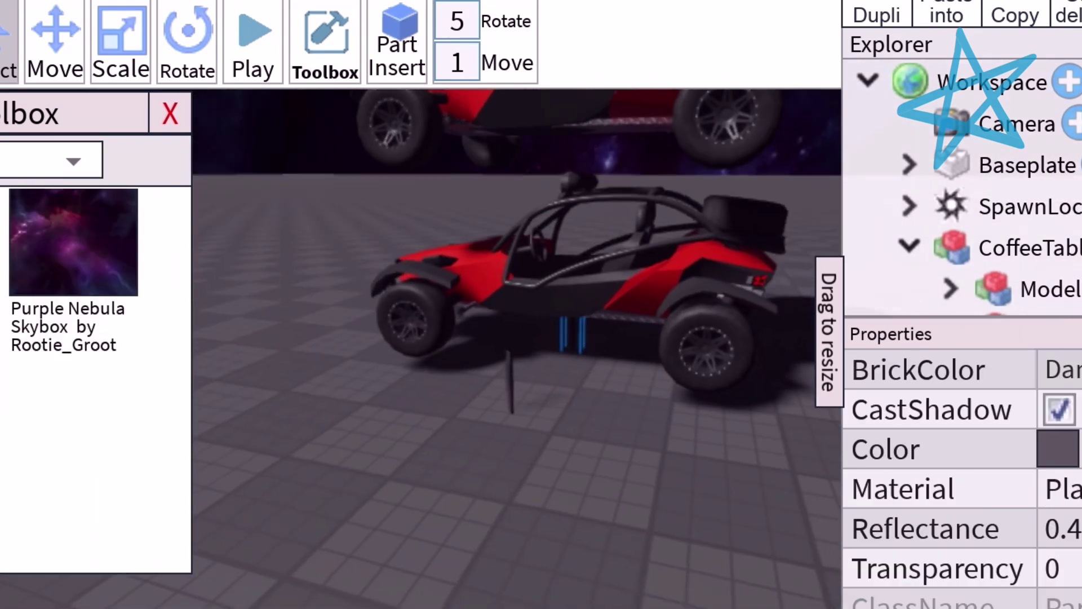
{"action": "right_click_drag", "start_coordinate": [592, 339], "coordinate": [381, 338]}
{"action": "scroll", "coordinate": [95, 380], "scroll_direction": "down", "scroll_amount": 5}
{"action": "scroll", "coordinate": [96, 381], "scroll_direction": "down", "scroll_amount": 3}
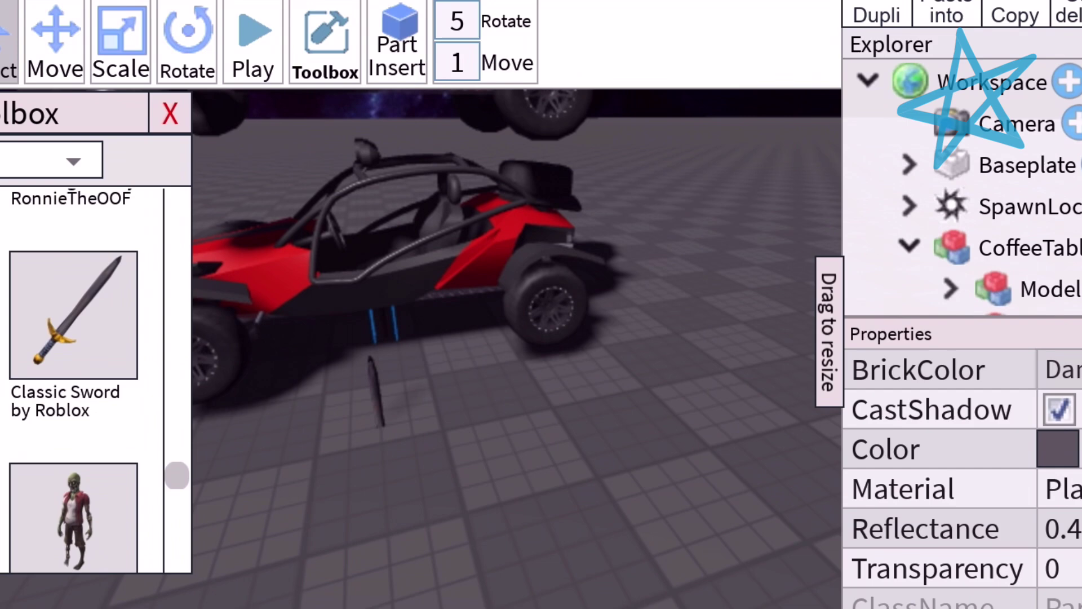
{"action": "scroll", "coordinate": [95, 381], "scroll_direction": "down", "scroll_amount": 3}
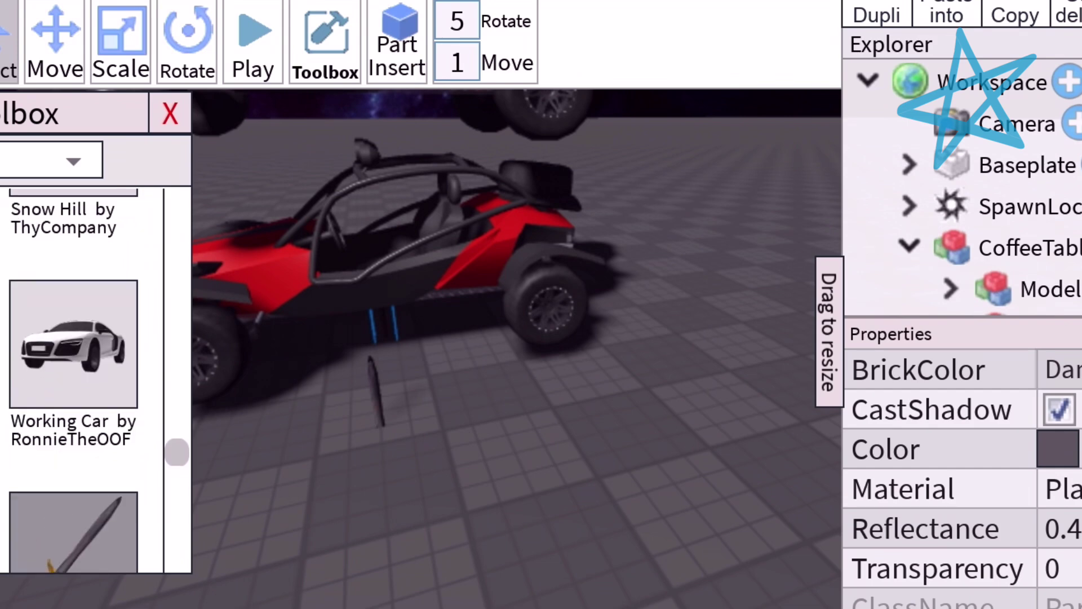
- Delete the rock and the extra upper buggy body
{"action": "left_click", "coordinate": [677, 211]}
{"action": "scroll", "coordinate": [508, 297], "scroll_direction": "up", "scroll_amount": 3}
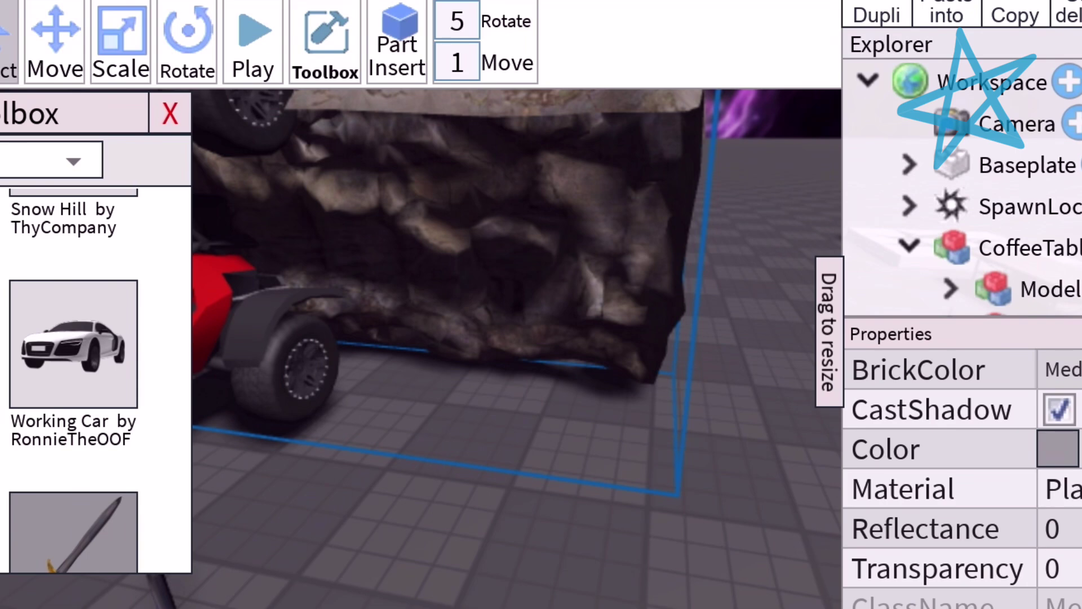
{"action": "key", "text": "Delete"}
{"action": "scroll", "coordinate": [516, 338], "scroll_direction": "down", "scroll_amount": 3}
{"action": "scroll", "coordinate": [516, 338], "scroll_direction": "down", "scroll_amount": 3}
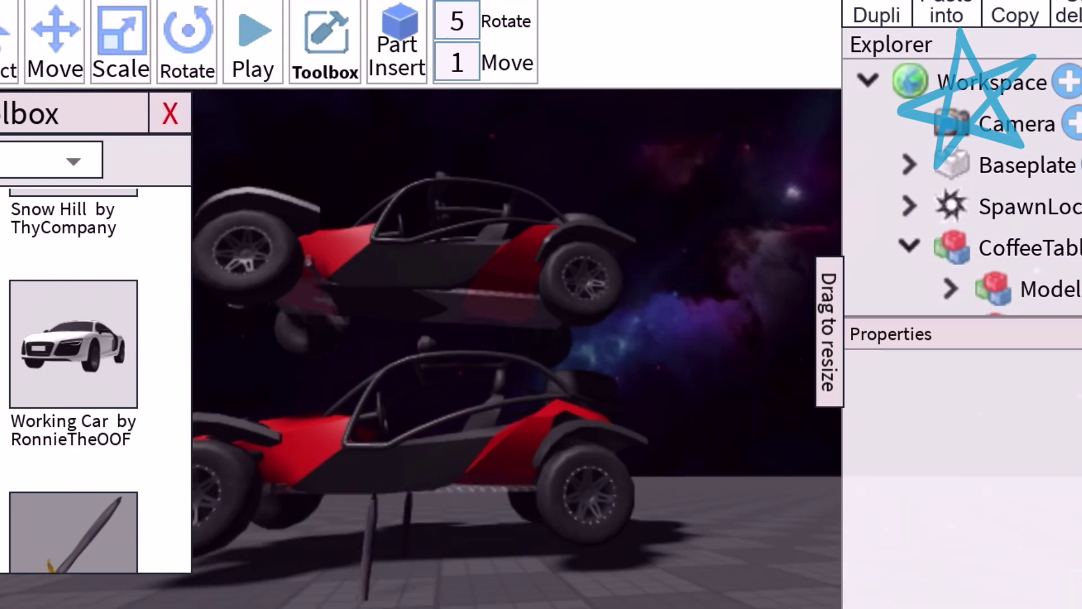
{"action": "left_click", "coordinate": [583, 275]}
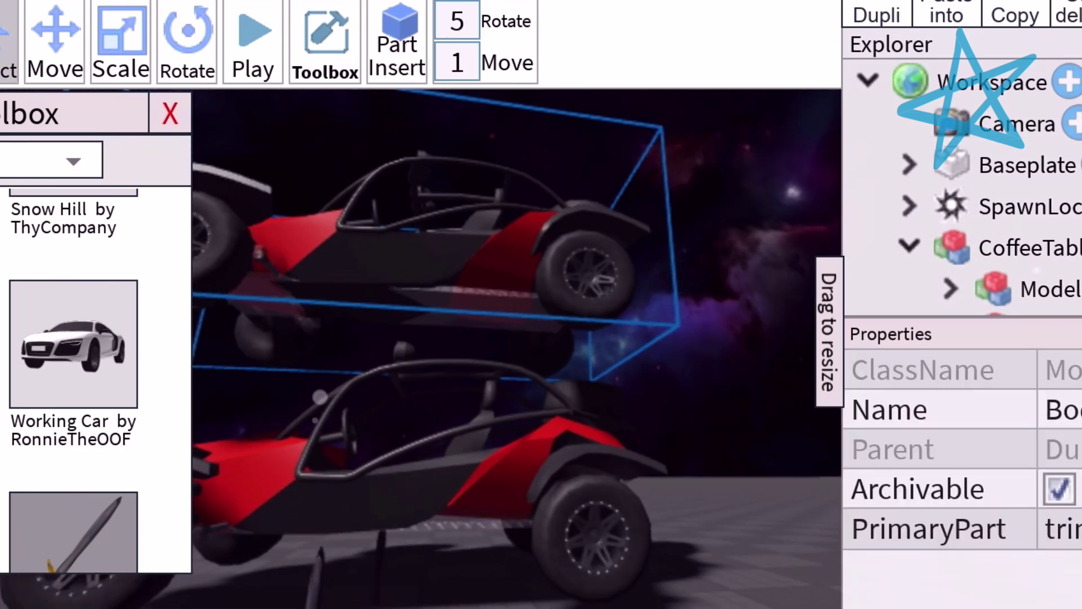
{"action": "scroll", "coordinate": [584, 271], "scroll_direction": "up", "scroll_amount": 2}
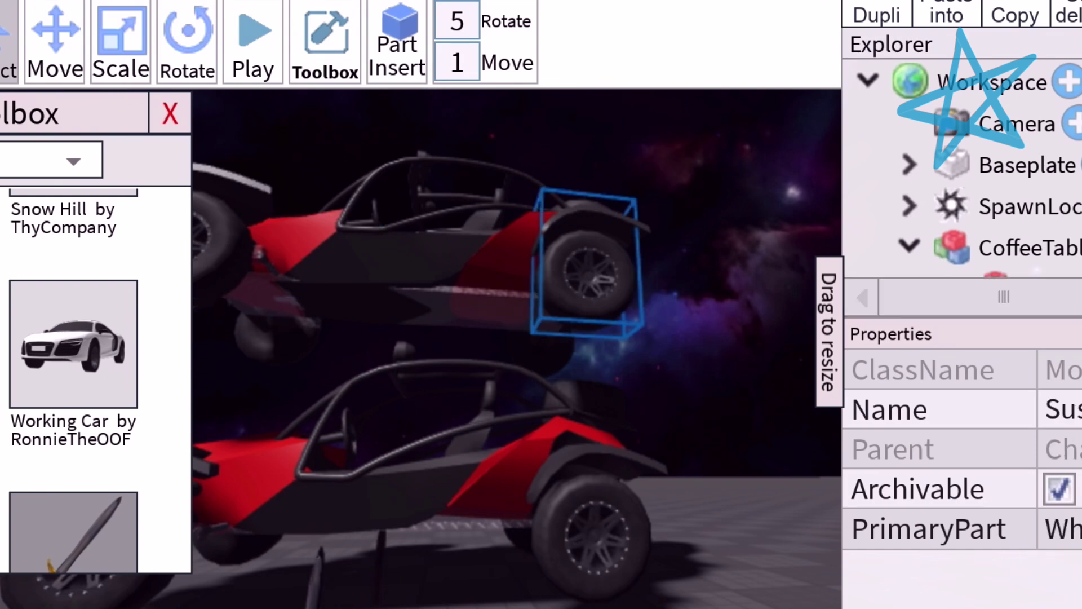
{"action": "left_click", "coordinate": [491, 254]}
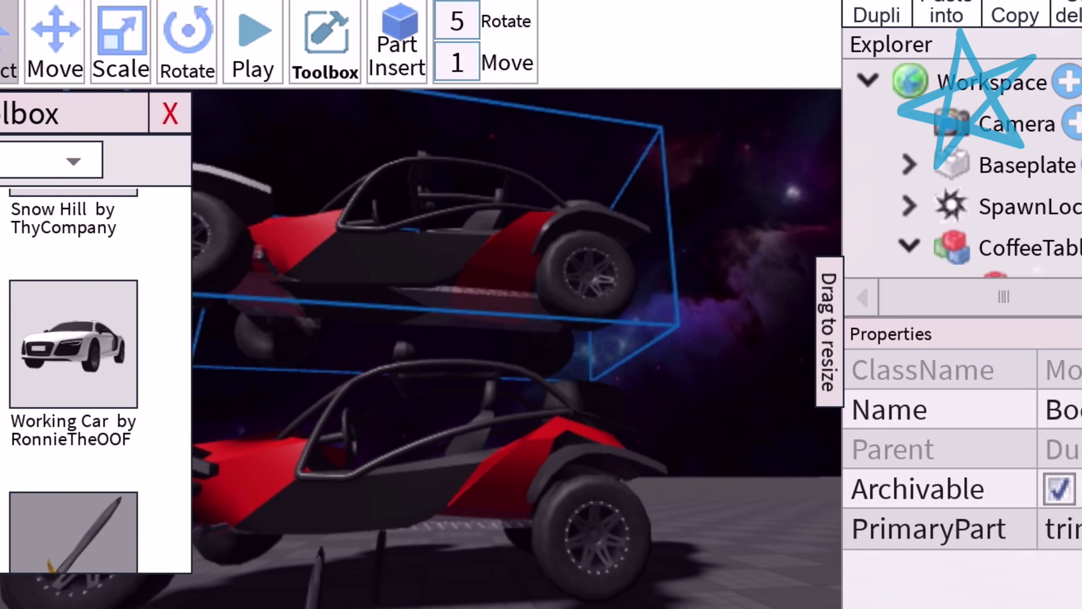
{"action": "key", "text": "Delete"}
- Delete the buggy's leftover long bar, then insert 'Working Car by RonnieTheOOF'
{"action": "left_click", "coordinate": [584, 271]}
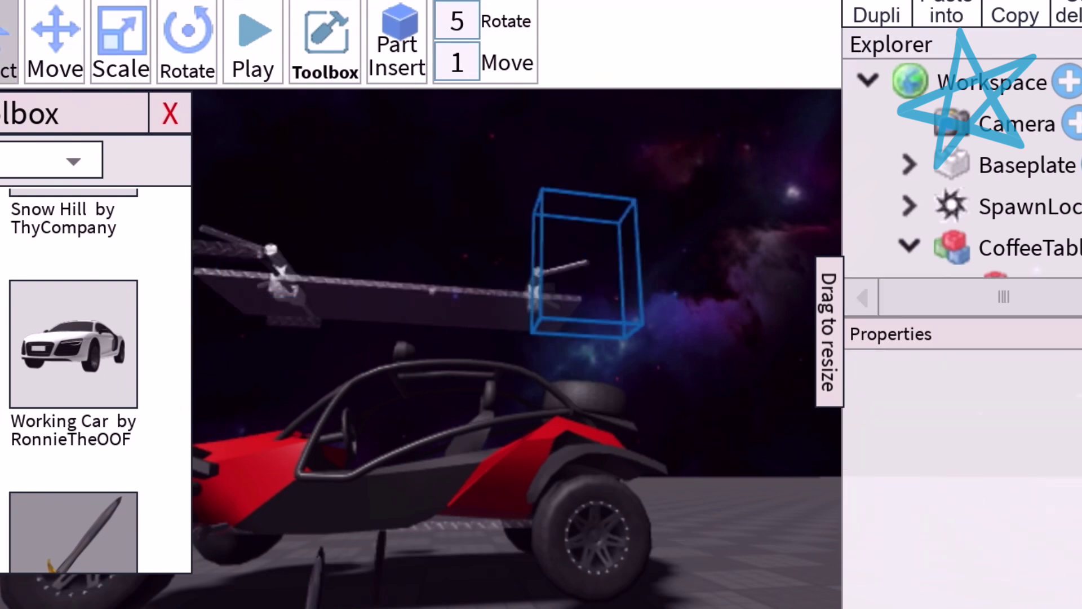
{"action": "left_click", "coordinate": [507, 153]}
{"action": "left_click", "coordinate": [380, 284]}
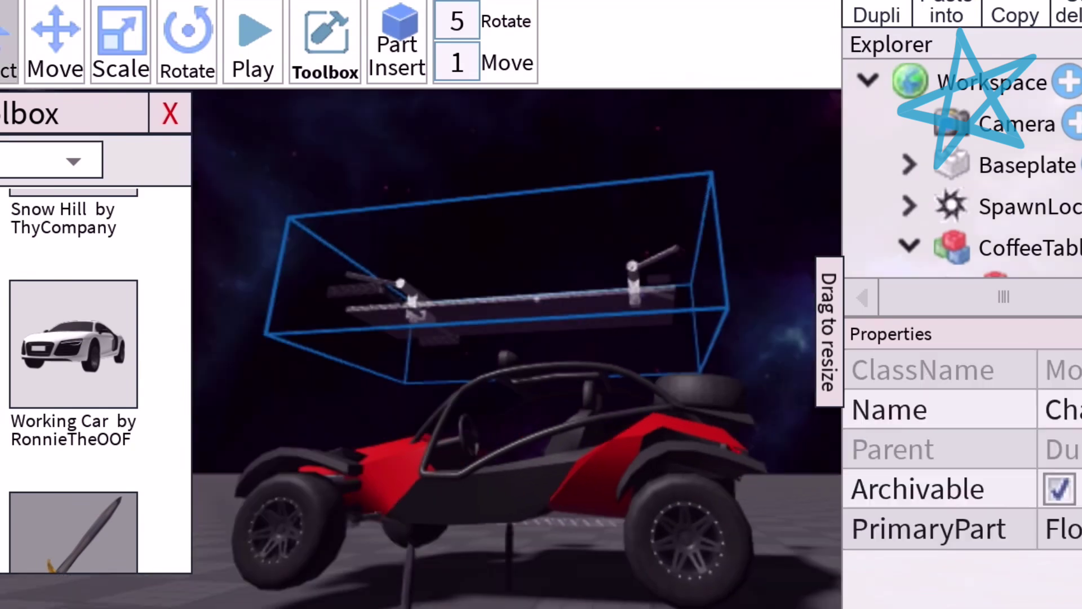
{"action": "right_click_drag", "start_coordinate": [592, 339], "coordinate": [381, 339]}
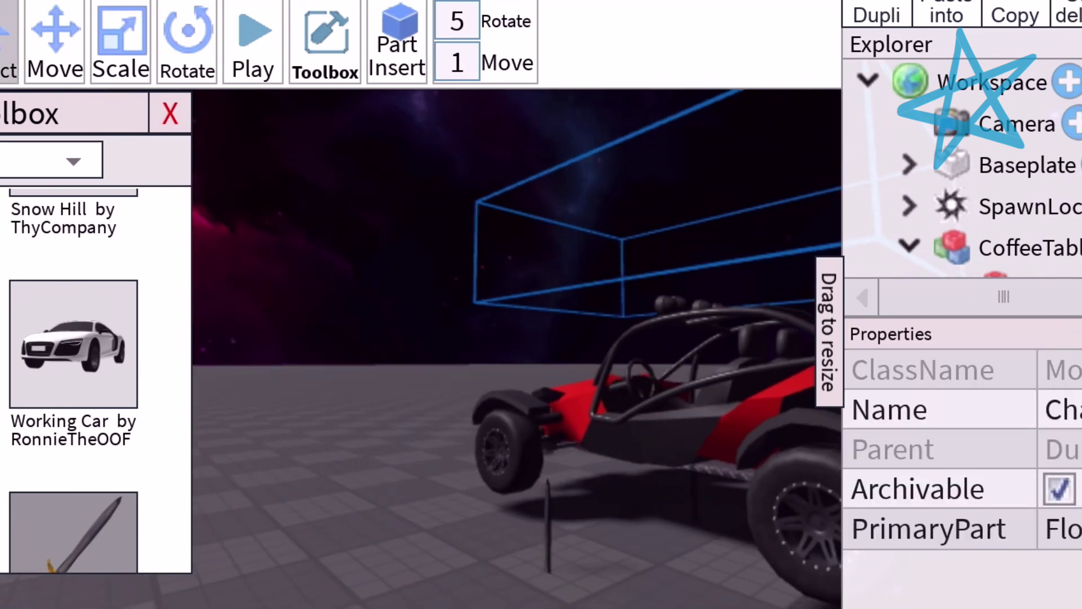
{"action": "key", "text": "Delete"}
{"action": "right_click_drag", "start_coordinate": [507, 339], "coordinate": [381, 338]}
{"action": "right_click_drag", "start_coordinate": [507, 338], "coordinate": [339, 339]}
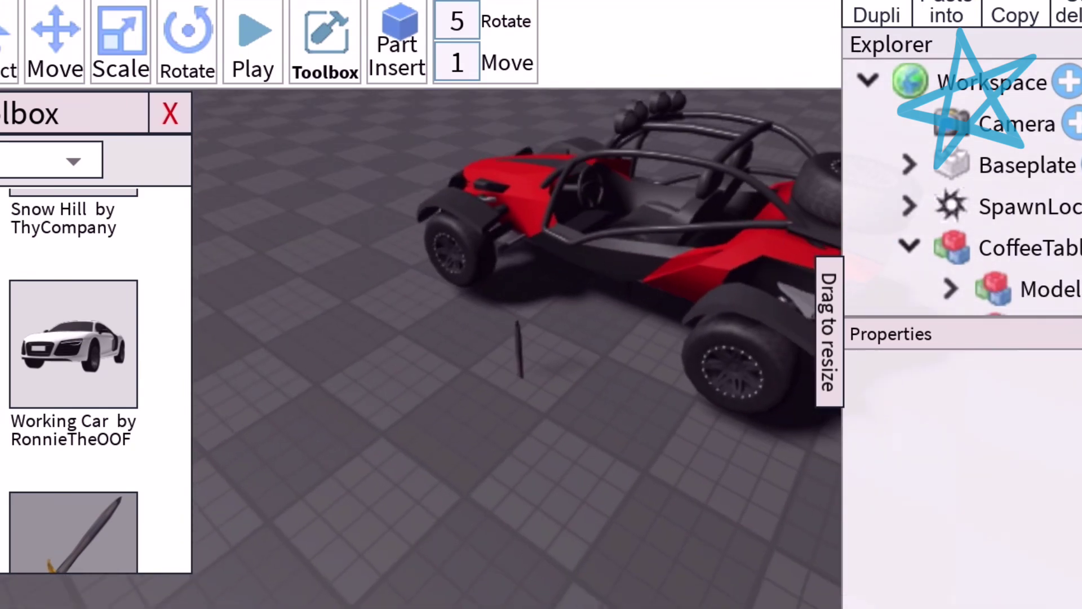
{"action": "left_click", "coordinate": [364, 423]}
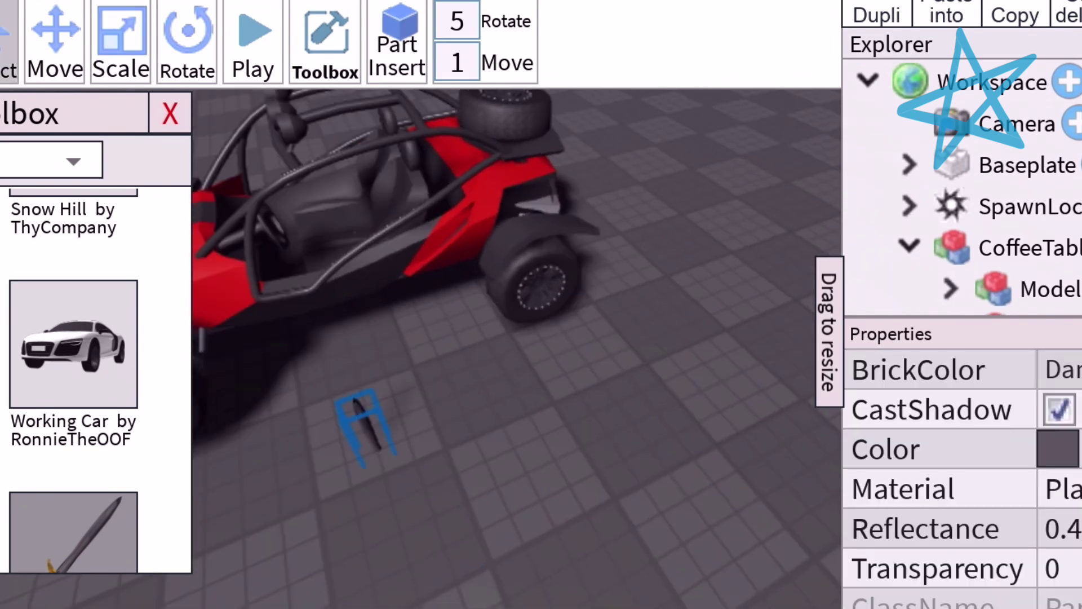
{"action": "right_click_drag", "start_coordinate": [507, 339], "coordinate": [338, 338]}
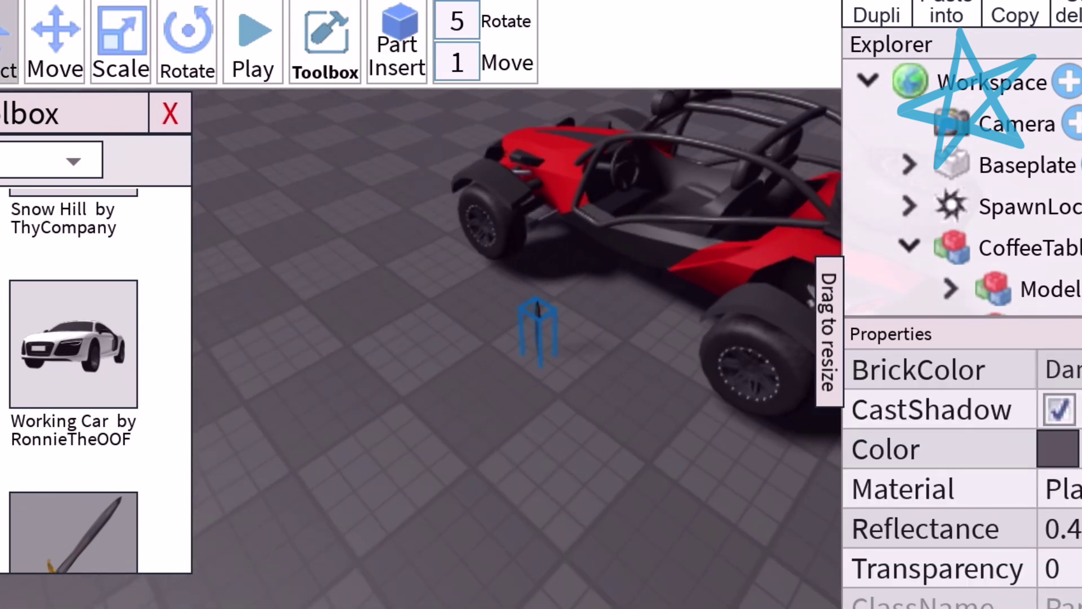
{"action": "left_click", "coordinate": [482, 229]}
{"action": "right_click_drag", "start_coordinate": [508, 338], "coordinate": [381, 339]}
{"action": "scroll", "coordinate": [74, 381], "scroll_direction": "down", "scroll_amount": 3}
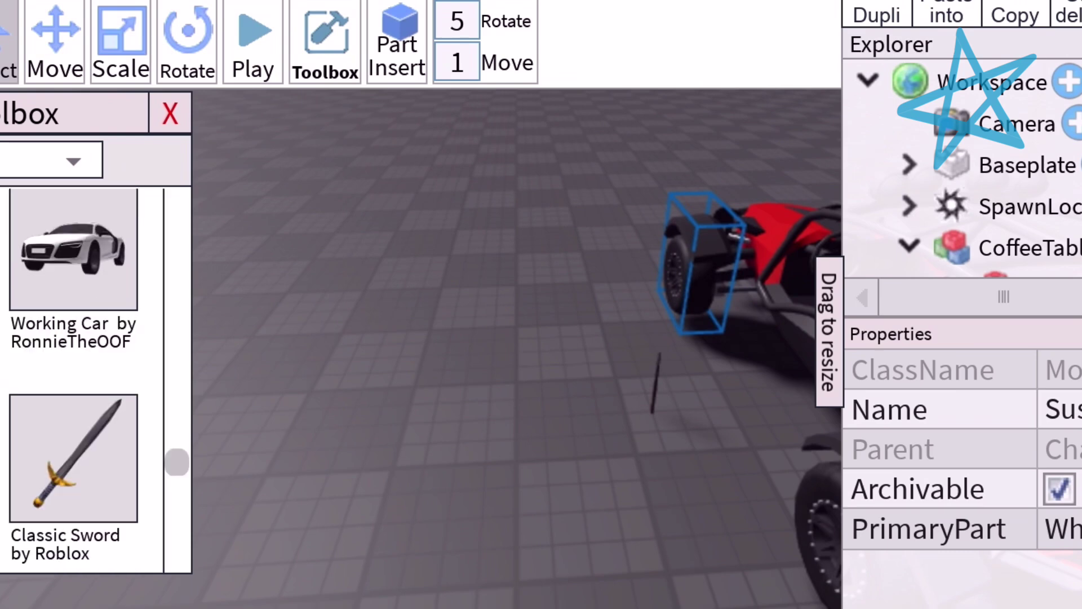
{"action": "mouse_move", "coordinate": [275, 452]}
{"action": "right_mouse_down"}
{"action": "mouse_move", "coordinate": [225, 338]}
{"action": "mouse_move", "coordinate": [219, 286]}
{"action": "mouse_move", "coordinate": [254, 389]}
{"action": "right_mouse_up"}
{"action": "scroll", "coordinate": [74, 381], "scroll_direction": "down", "scroll_amount": 2}
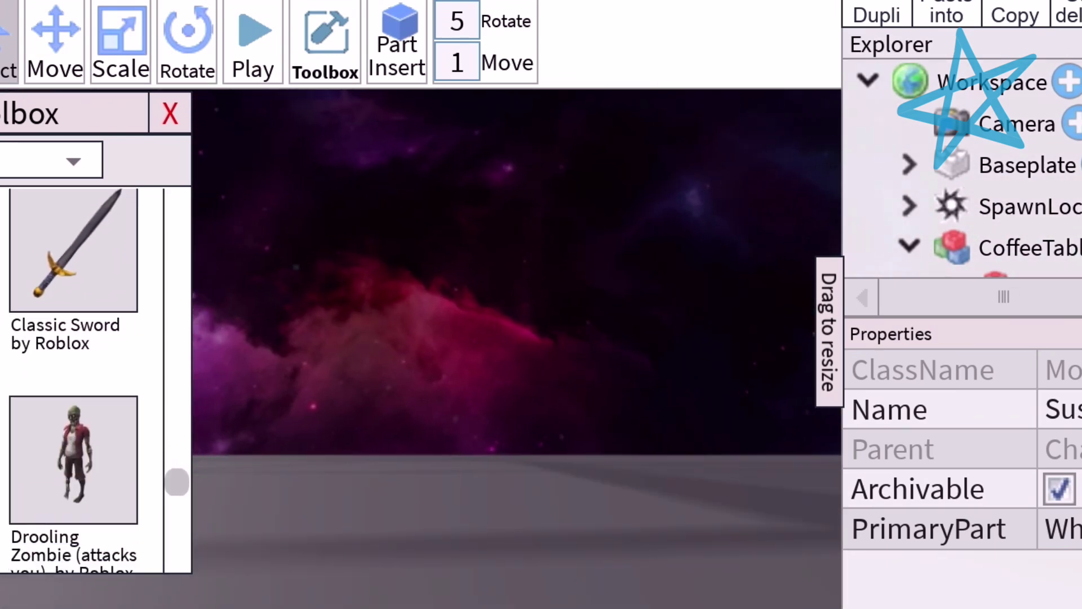
{"action": "mouse_move", "coordinate": [275, 474]}
{"action": "right_mouse_down"}
{"action": "mouse_move", "coordinate": [275, 312]}
{"action": "mouse_move", "coordinate": [273, 532]}
{"action": "mouse_move", "coordinate": [245, 473]}
{"action": "right_mouse_up"}
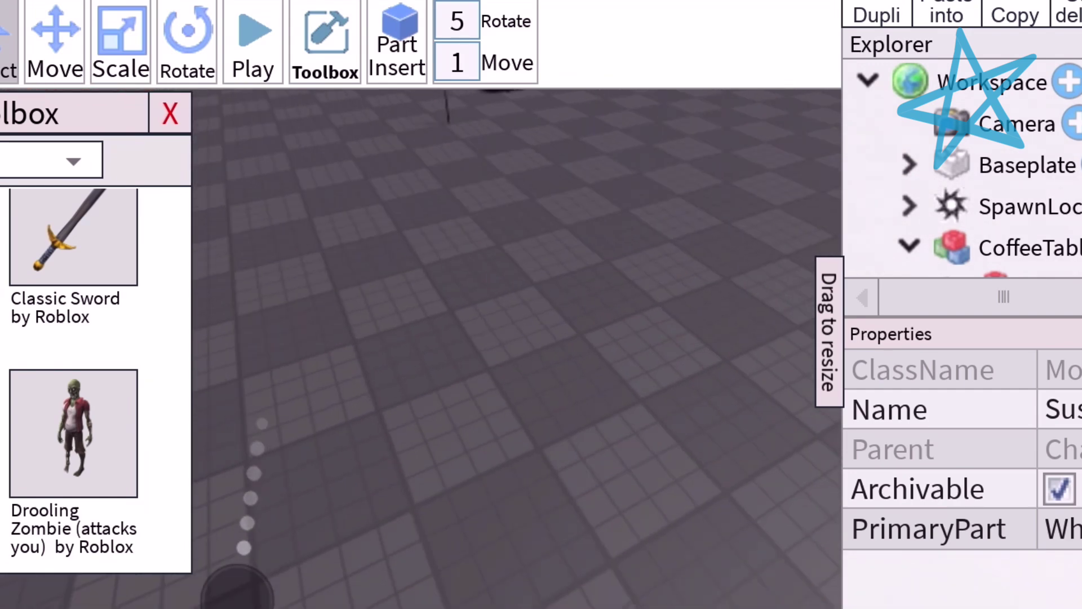
{"action": "scroll", "coordinate": [74, 381], "scroll_direction": "up", "scroll_amount": 1}
{"action": "scroll", "coordinate": [74, 380], "scroll_direction": "up", "scroll_amount": 2}
{"action": "scroll", "coordinate": [74, 380], "scroll_direction": "up", "scroll_amount": 1}
{"action": "left_click", "coordinate": [73, 325]}
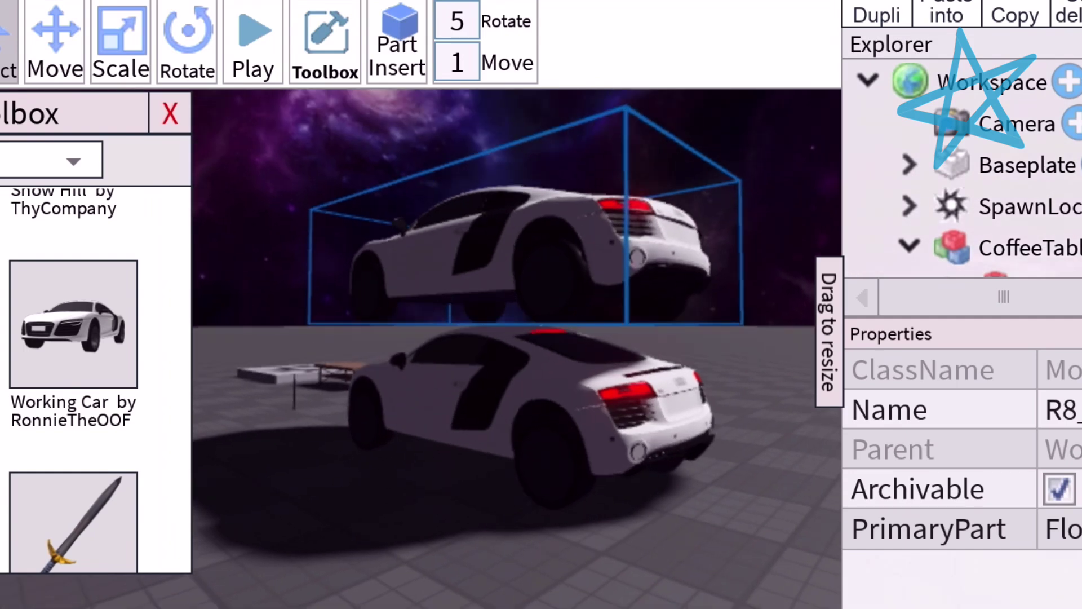
- Delete the duplicate floating car and look over the red buggy and white car
{"action": "key", "text": "Delete"}
{"action": "left_click_drag", "start_coordinate": [247, 372], "coordinate": [262, 423]}
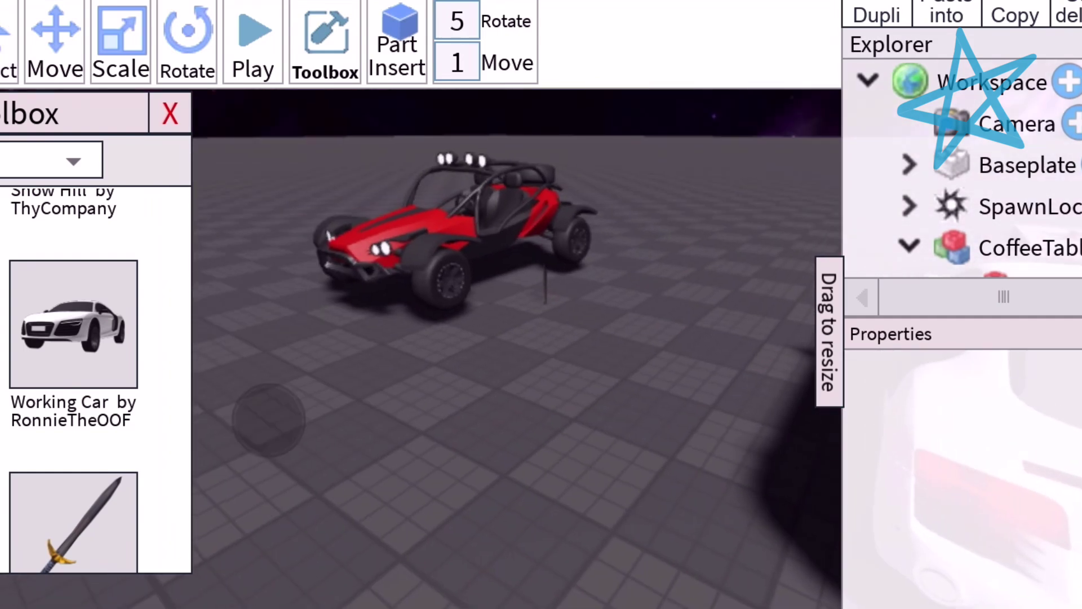
{"action": "mouse_move", "coordinate": [246, 372]}
{"action": "left_mouse_down"}
{"action": "mouse_move", "coordinate": [221, 343]}
{"action": "mouse_move", "coordinate": [285, 411]}
{"action": "mouse_move", "coordinate": [169, 580]}
{"action": "left_mouse_up"}
{"action": "scroll", "coordinate": [74, 381], "scroll_direction": "down", "scroll_amount": 2}
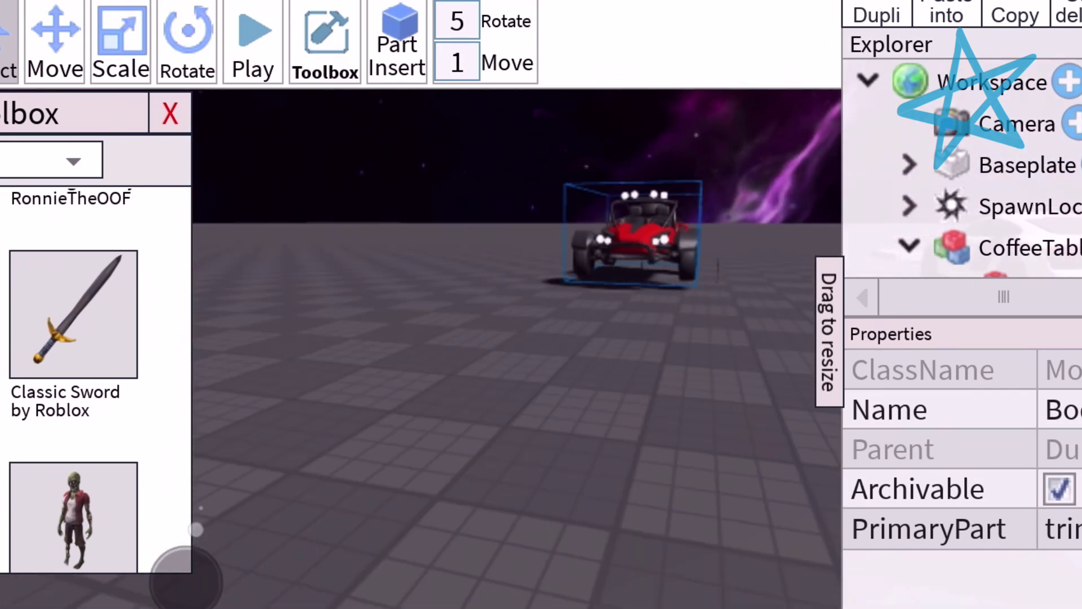
{"action": "left_click_drag", "start_coordinate": [507, 380], "coordinate": [592, 381]}
{"action": "left_click", "coordinate": [550, 232]}
{"action": "left_click_drag", "start_coordinate": [508, 381], "coordinate": [423, 364]}
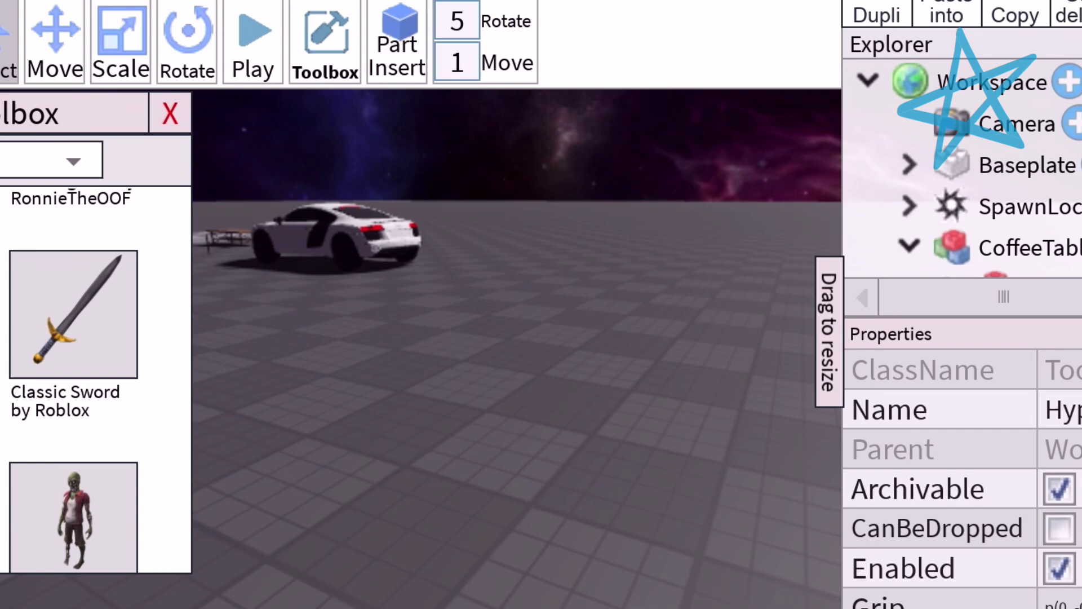
{"action": "left_click_drag", "start_coordinate": [507, 381], "coordinate": [508, 474]}
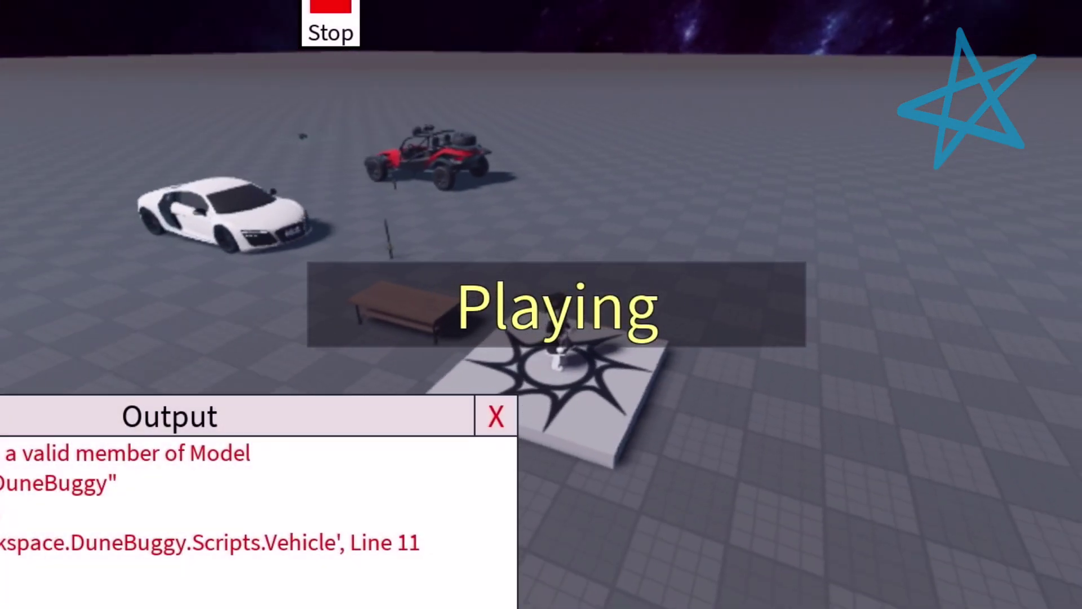
- Close the script error output, walk the avatar to the white Audi, and sit in it
{"action": "left_click", "coordinate": [496, 417]}
{"action": "right_click_drag", "start_coordinate": [761, 254], "coordinate": [592, 254]}
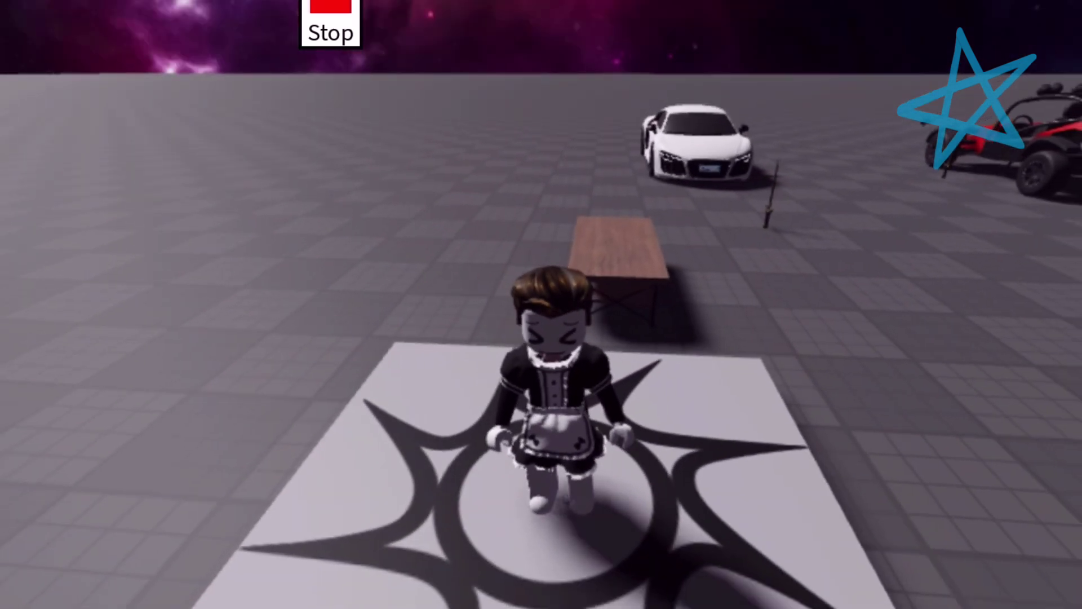
{"action": "key", "text": "w"}
{"action": "key", "text": "w"}
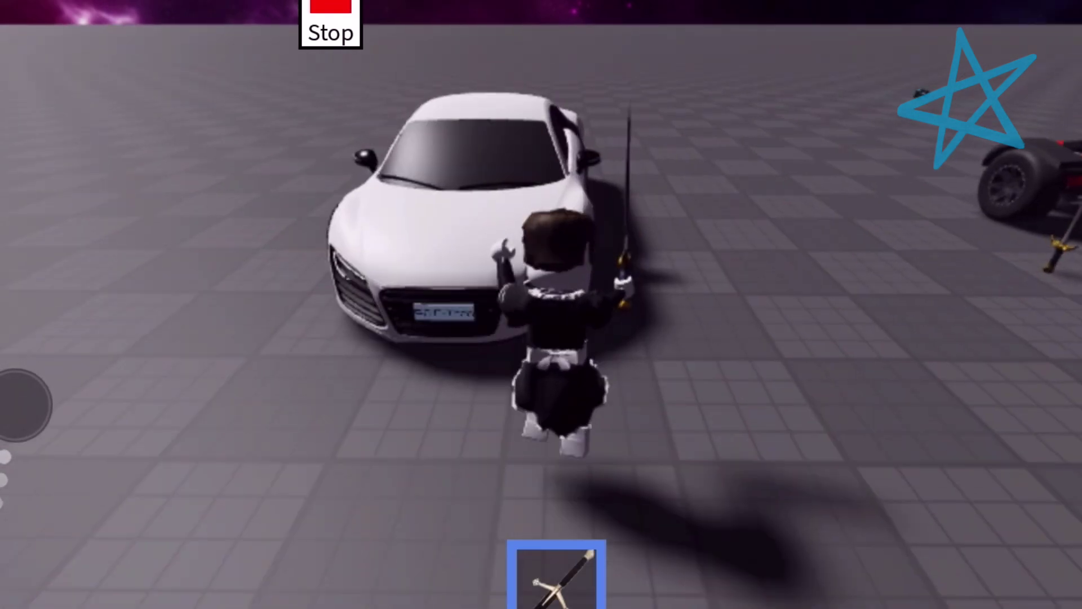
{"action": "key", "text": "d"}
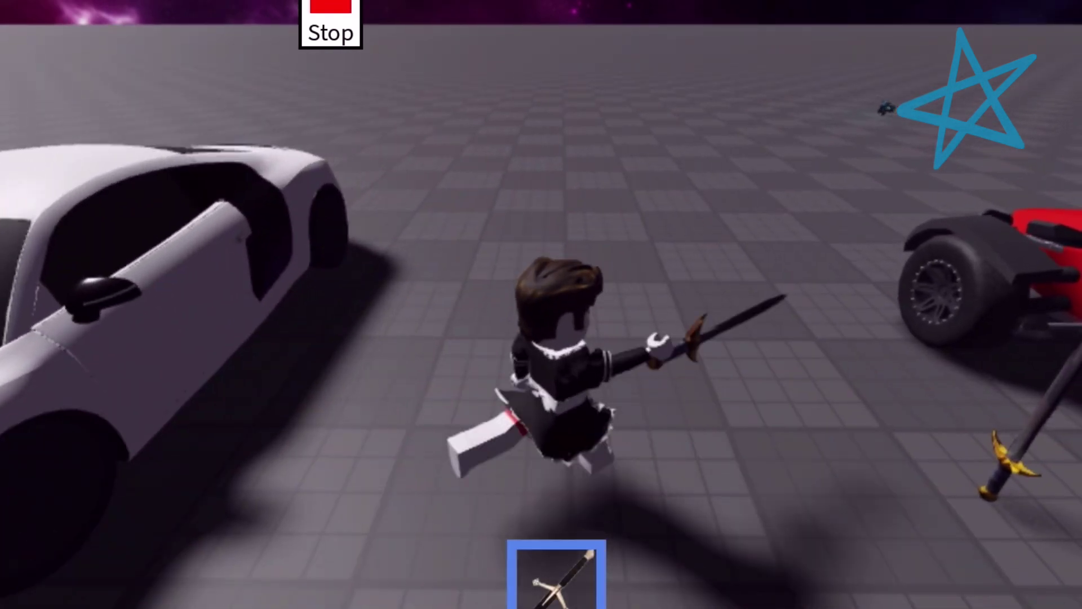
{"action": "key", "text": "w"}
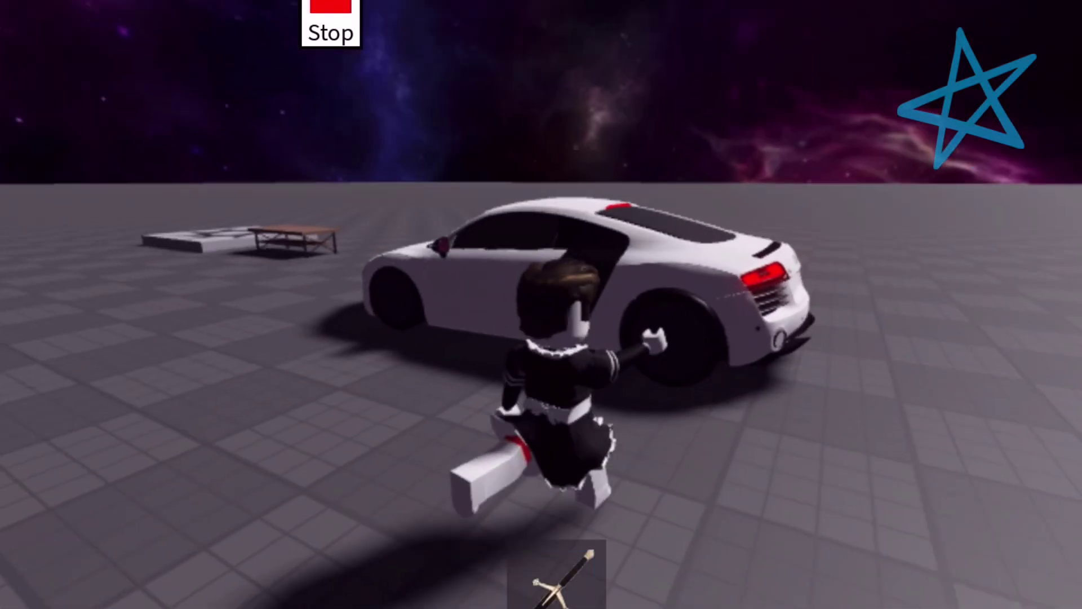
{"action": "key", "text": "w"}
{"action": "left_click", "coordinate": [396, 215]}
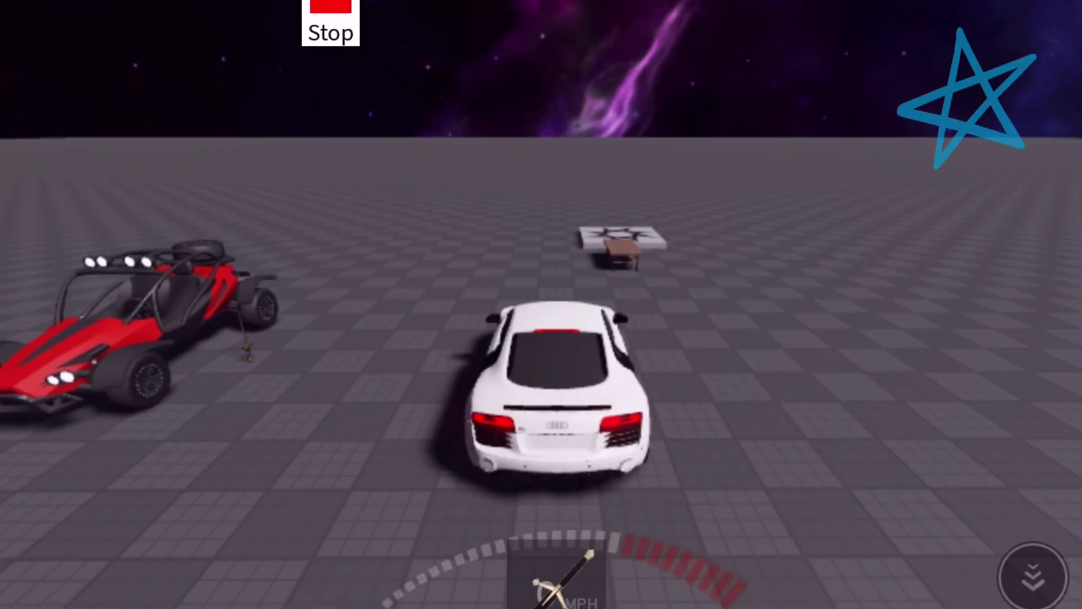
- Drive the Audi around the baseplate, accelerating and steering with the thumbstick
{"action": "left_click_drag", "start_coordinate": [677, 339], "coordinate": [846, 355]}
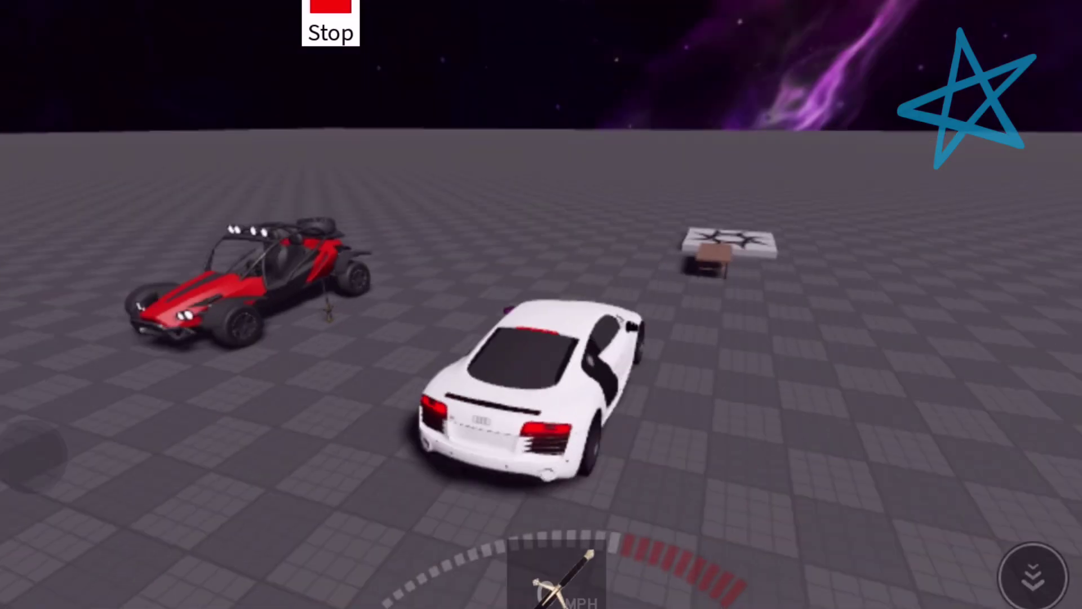
{"action": "key", "text": "w"}
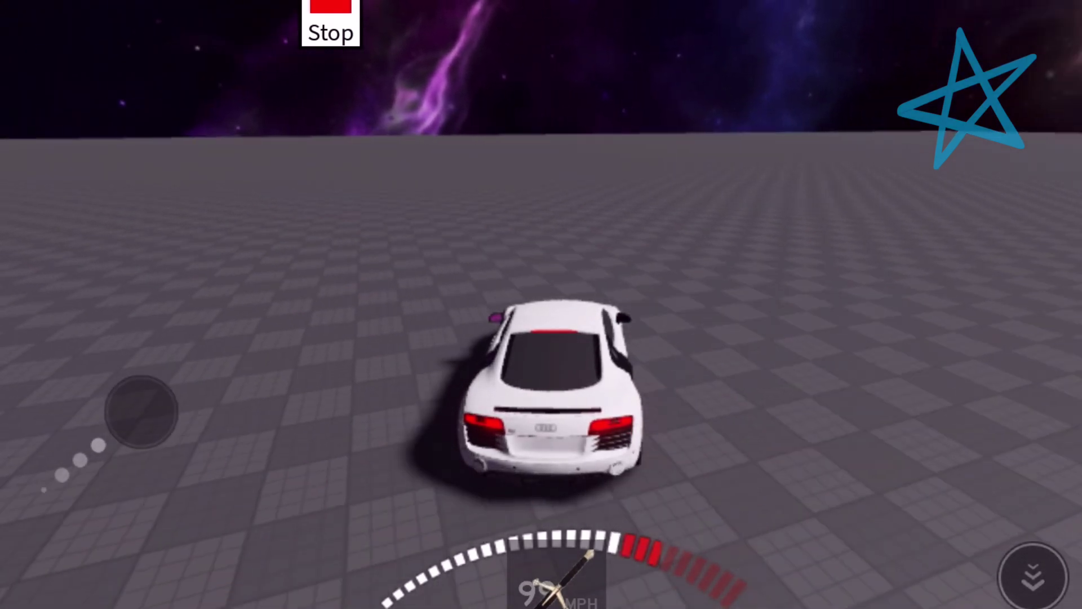
{"action": "left_click_drag", "start_coordinate": [133, 408], "coordinate": [159, 418]}
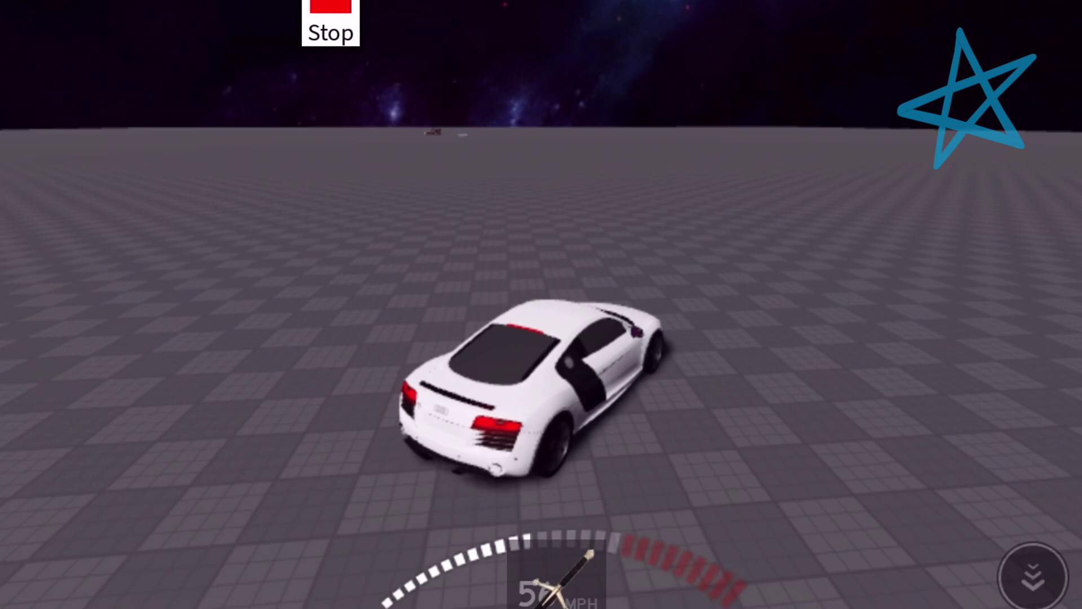
{"action": "left_click_drag", "start_coordinate": [67, 411], "coordinate": [80, 414]}
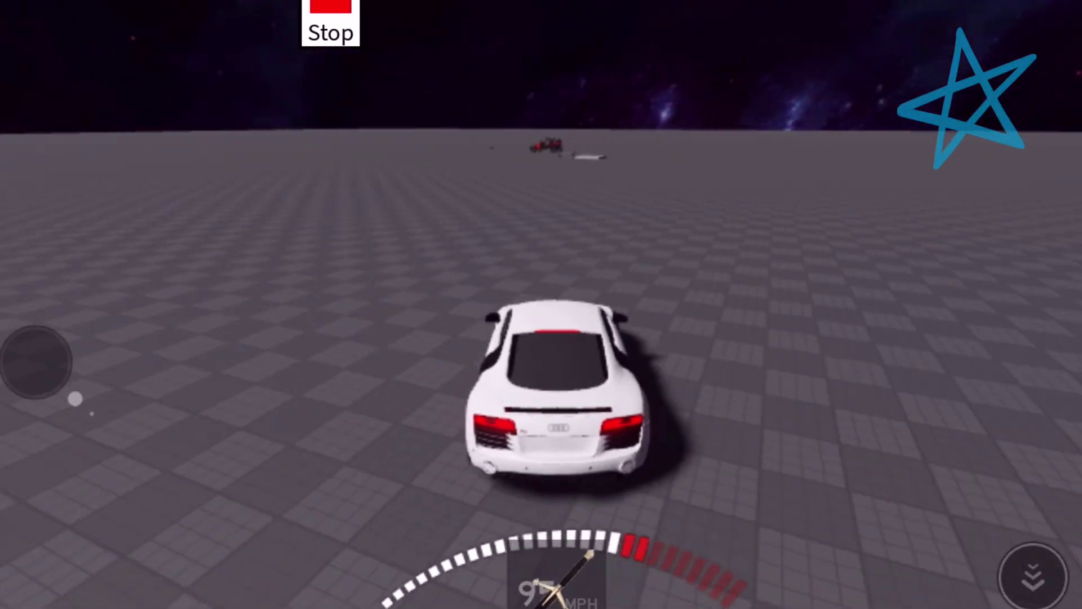
{"action": "left_click_drag", "start_coordinate": [145, 441], "coordinate": [145, 430]}
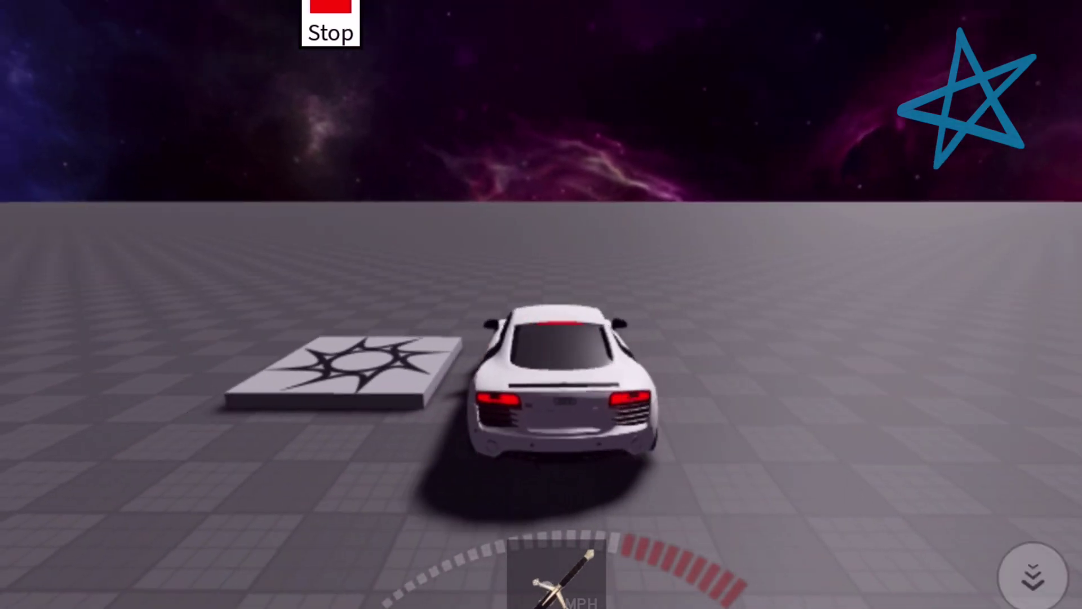
{"action": "mouse_move", "coordinate": [71, 559]}
{"action": "left_mouse_down"}
{"action": "mouse_move", "coordinate": [82, 506]}
{"action": "mouse_move", "coordinate": [147, 497]}
{"action": "mouse_move", "coordinate": [111, 457]}
{"action": "left_mouse_up"}
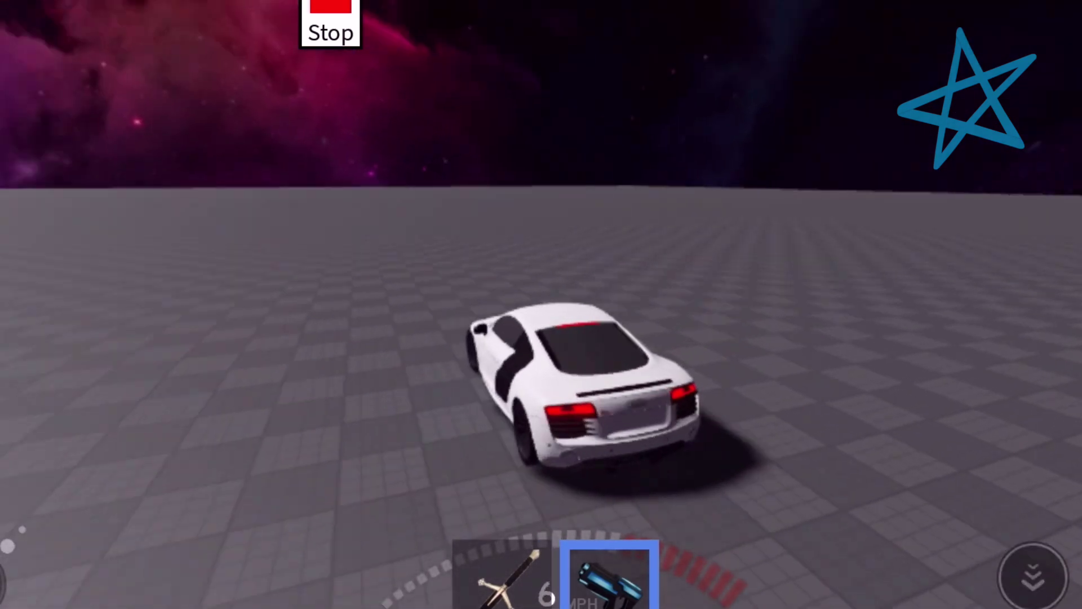
- Exit the car, run around firing laser bolts, then stop the playtest
{"action": "key", "text": "space"}
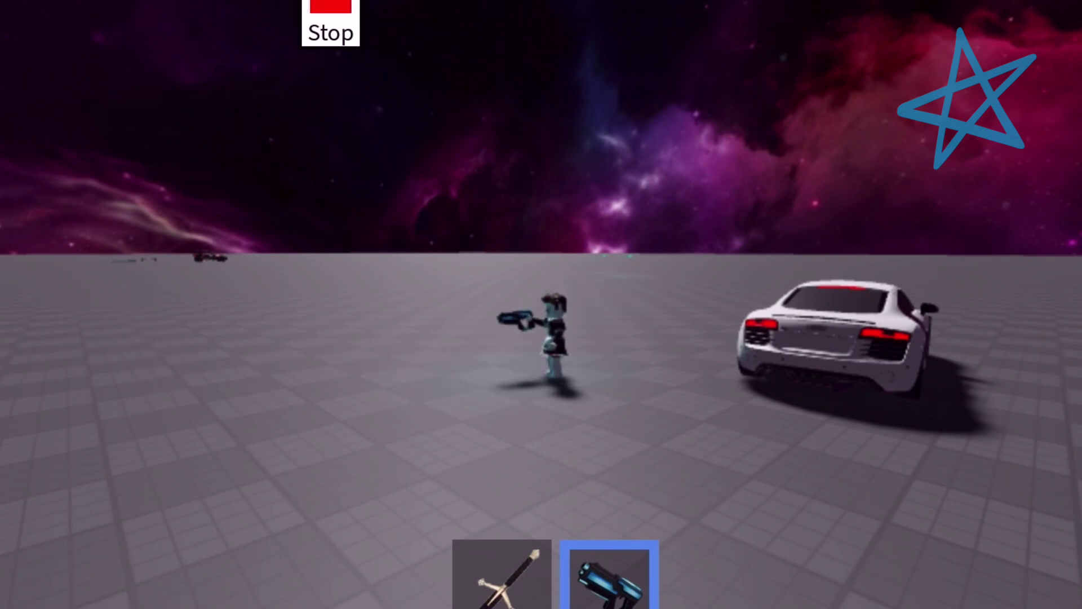
{"action": "key", "text": "a"}
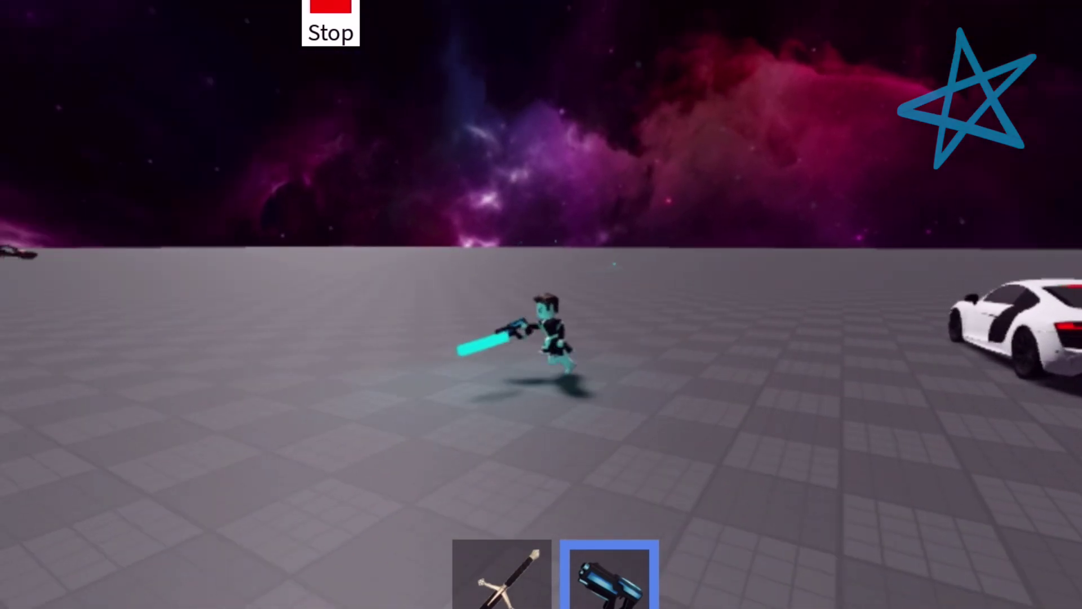
{"action": "key", "text": "a"}
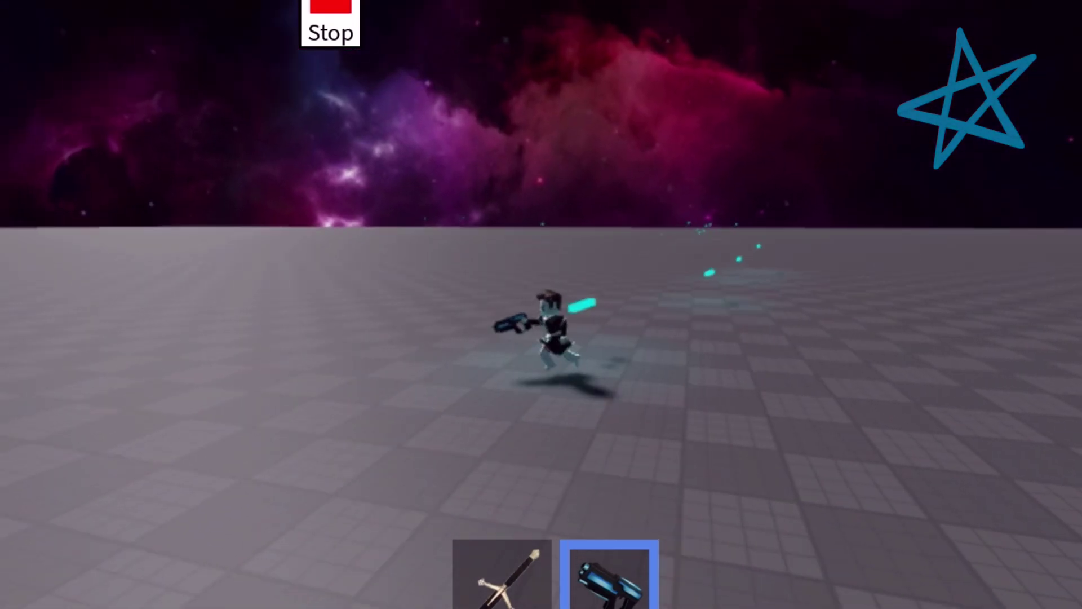
{"action": "key", "text": "a"}
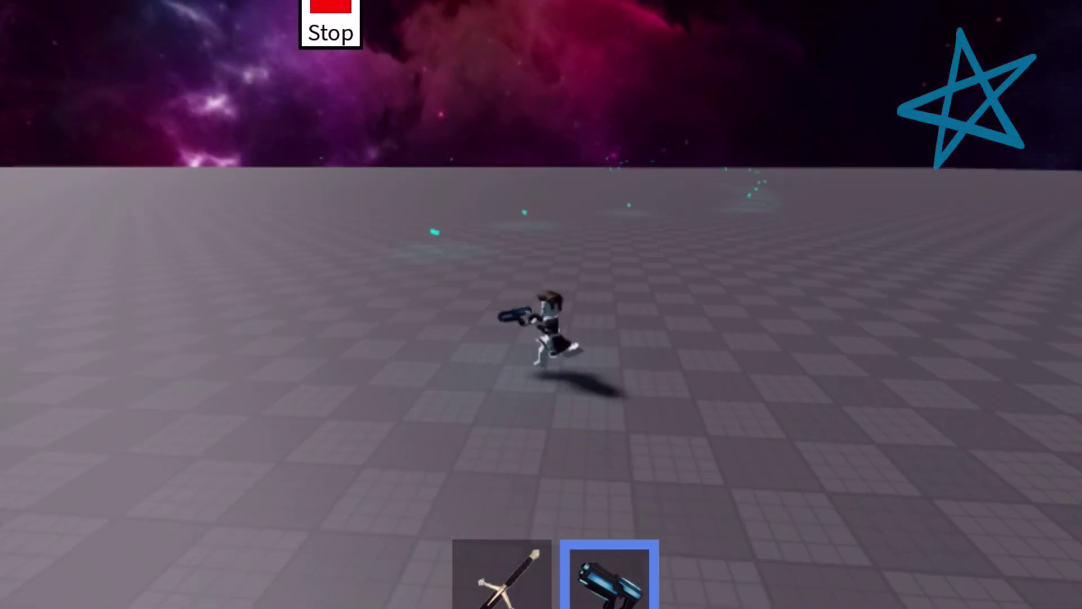
{"action": "key", "text": "a"}
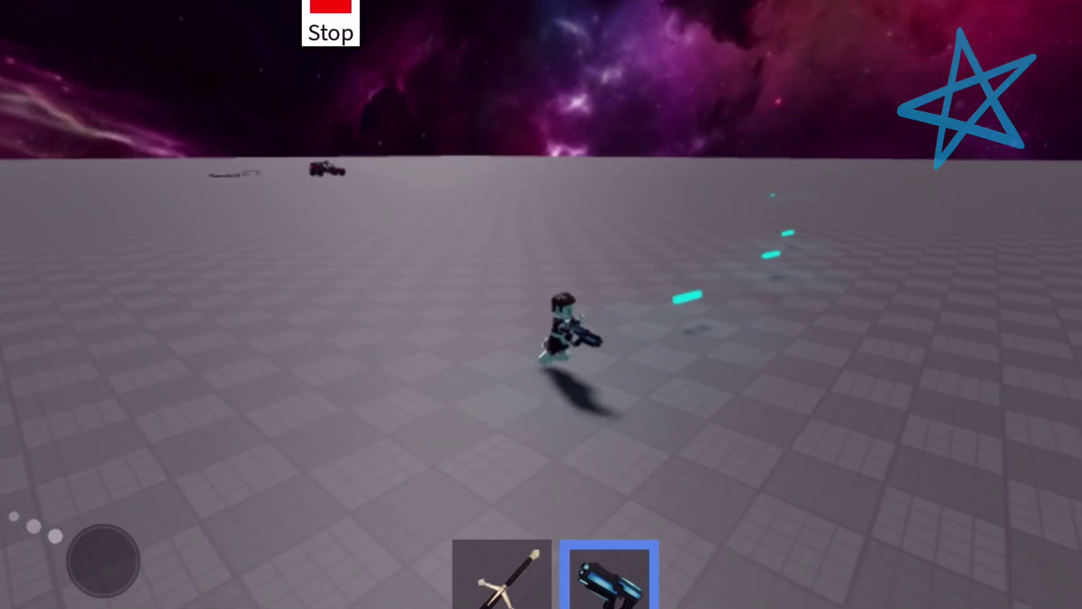
{"action": "key", "text": "a"}
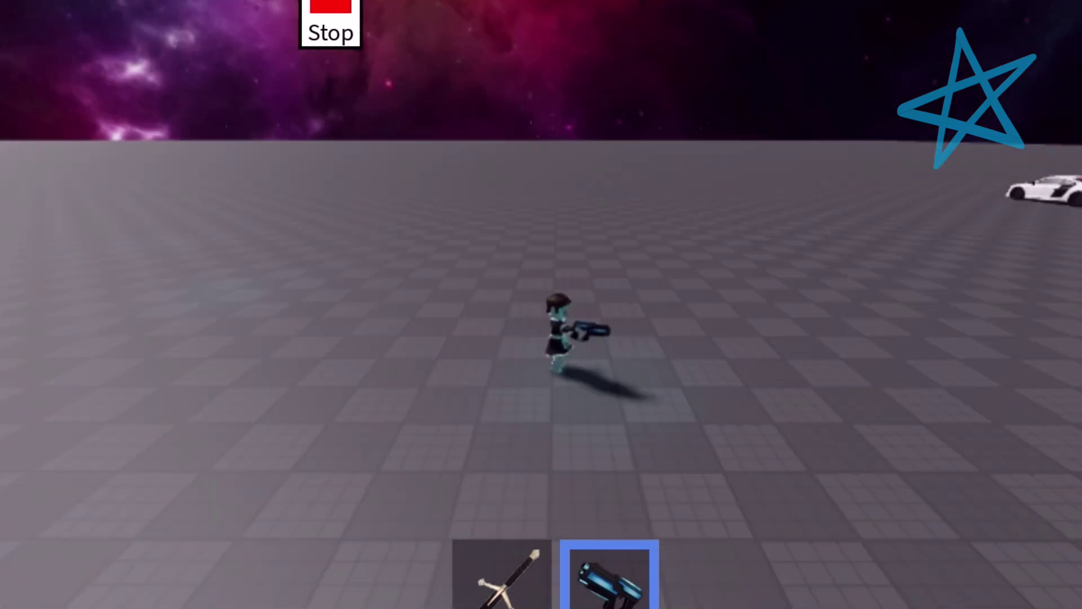
{"action": "left_click", "coordinate": [330, 22]}
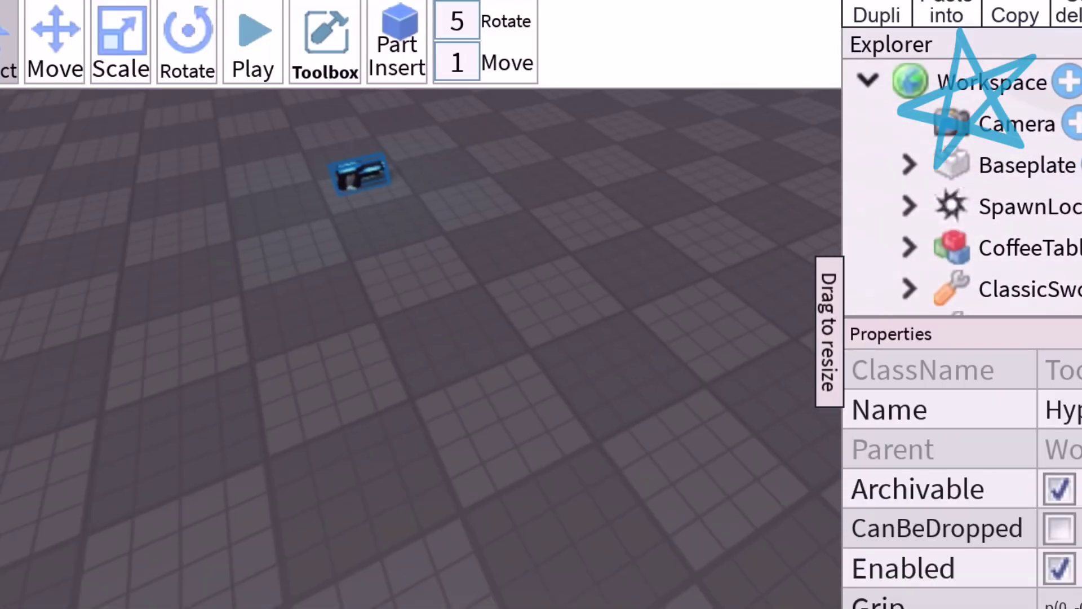
- Insert the Window model from the Toolbox and check the Baseplate's children in Explorer
{"action": "key", "text": "s"}
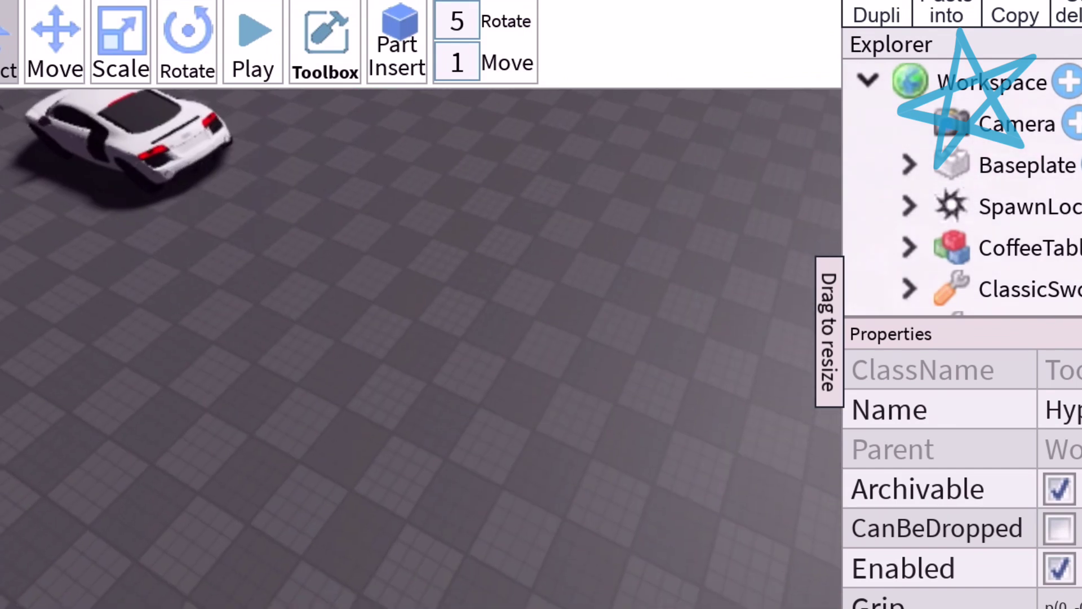
{"action": "left_click", "coordinate": [326, 42]}
{"action": "scroll", "coordinate": [84, 355], "scroll_direction": "up", "scroll_amount": 2}
{"action": "scroll", "coordinate": [85, 355], "scroll_direction": "up", "scroll_amount": 2}
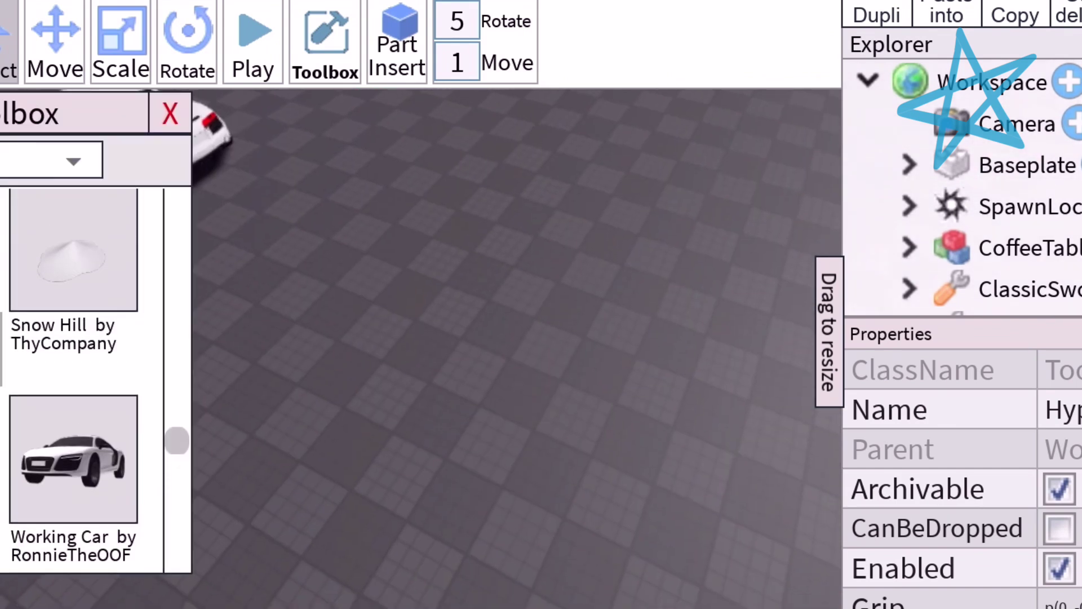
{"action": "scroll", "coordinate": [85, 380], "scroll_direction": "up", "scroll_amount": 2}
{"action": "scroll", "coordinate": [84, 381], "scroll_direction": "up", "scroll_amount": 2}
{"action": "scroll", "coordinate": [85, 380], "scroll_direction": "up", "scroll_amount": 3}
{"action": "scroll", "coordinate": [85, 380], "scroll_direction": "up", "scroll_amount": 3}
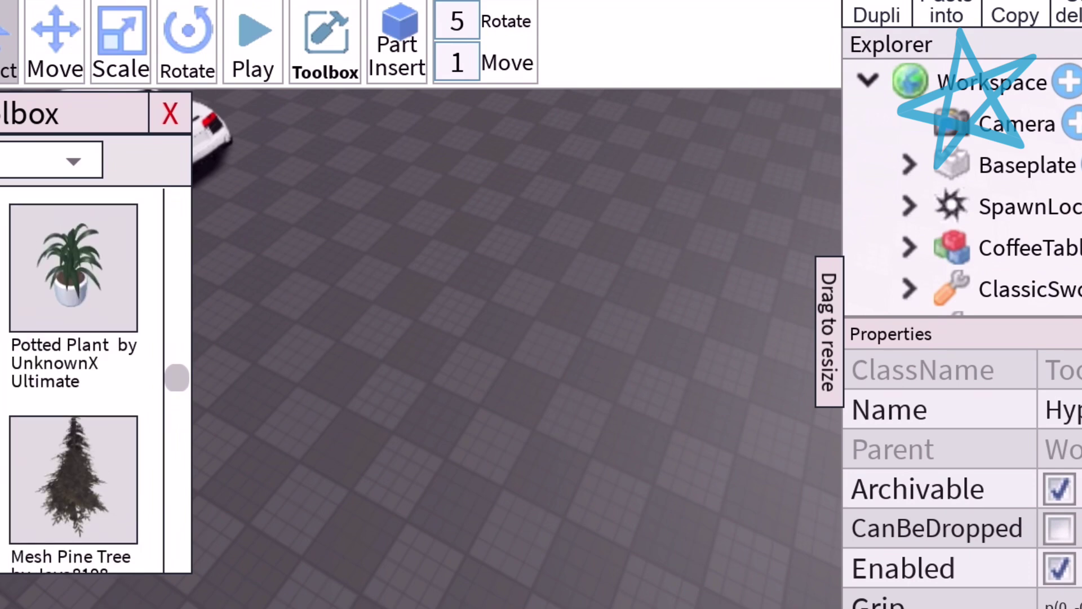
{"action": "scroll", "coordinate": [85, 381], "scroll_direction": "up", "scroll_amount": 3}
{"action": "scroll", "coordinate": [85, 381], "scroll_direction": "up", "scroll_amount": 3}
{"action": "scroll", "coordinate": [86, 380], "scroll_direction": "up", "scroll_amount": 2}
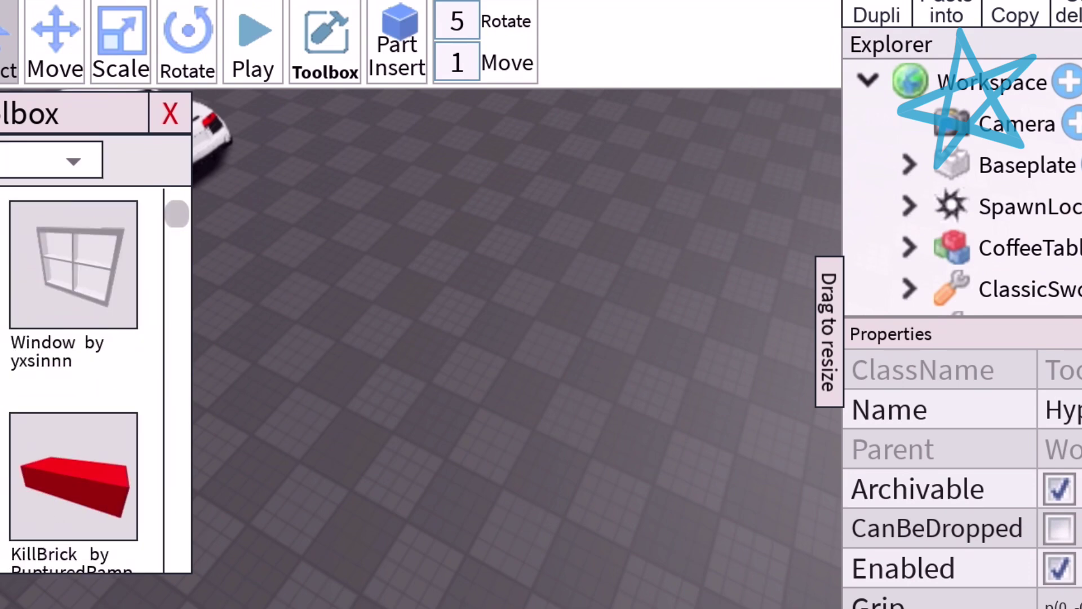
{"action": "scroll", "coordinate": [85, 381], "scroll_direction": "down", "scroll_amount": 2}
{"action": "scroll", "coordinate": [85, 381], "scroll_direction": "up", "scroll_amount": 2}
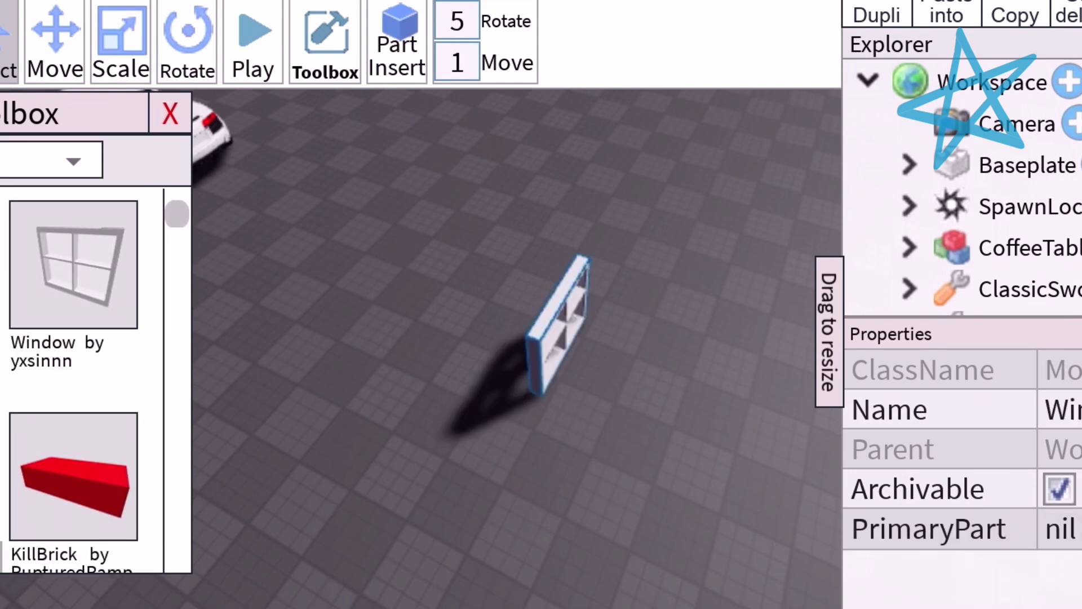
{"action": "left_click_drag", "start_coordinate": [507, 338], "coordinate": [643, 440]}
{"action": "left_click_drag", "start_coordinate": [507, 338], "coordinate": [593, 296]}
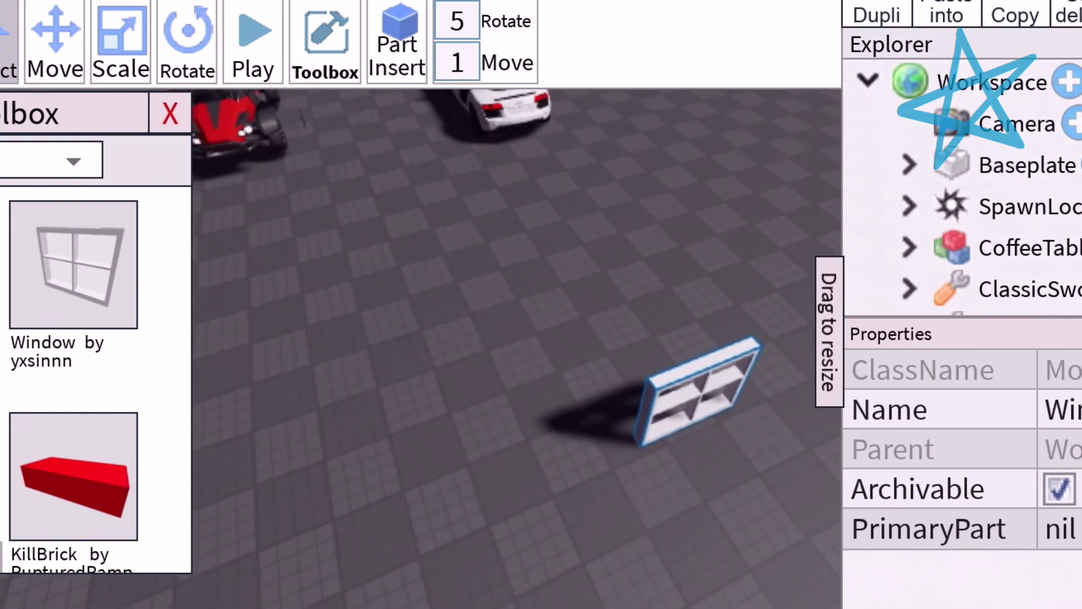
{"action": "left_click", "coordinate": [1027, 165]}
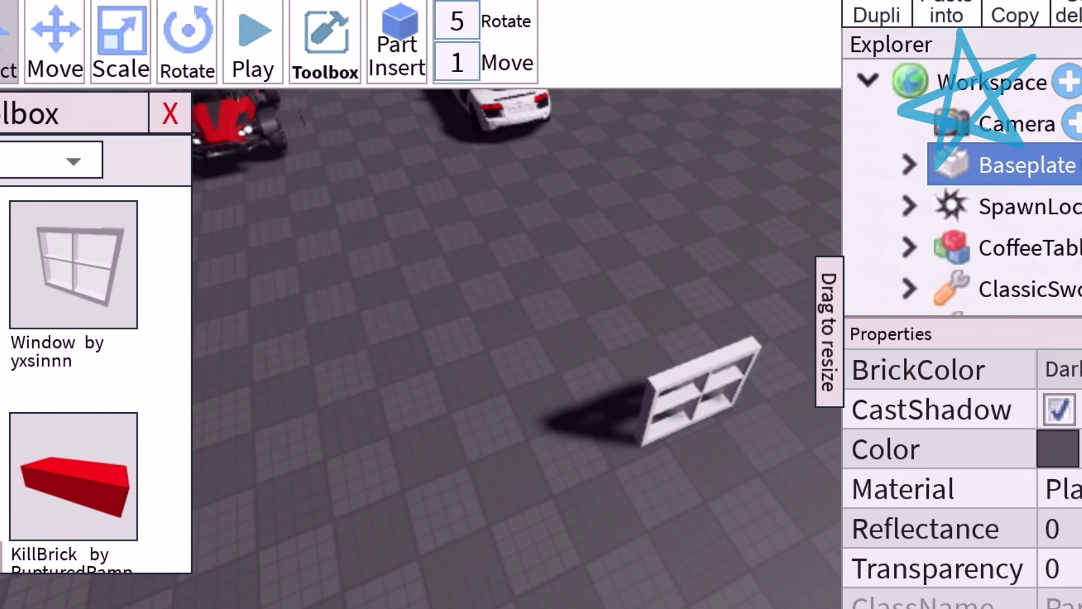
{"action": "left_click", "coordinate": [909, 165]}
{"action": "left_click", "coordinate": [910, 165]}
- Duplicate the window model with Ctrl+D and frame both copies in view
{"action": "left_click", "coordinate": [703, 389]}
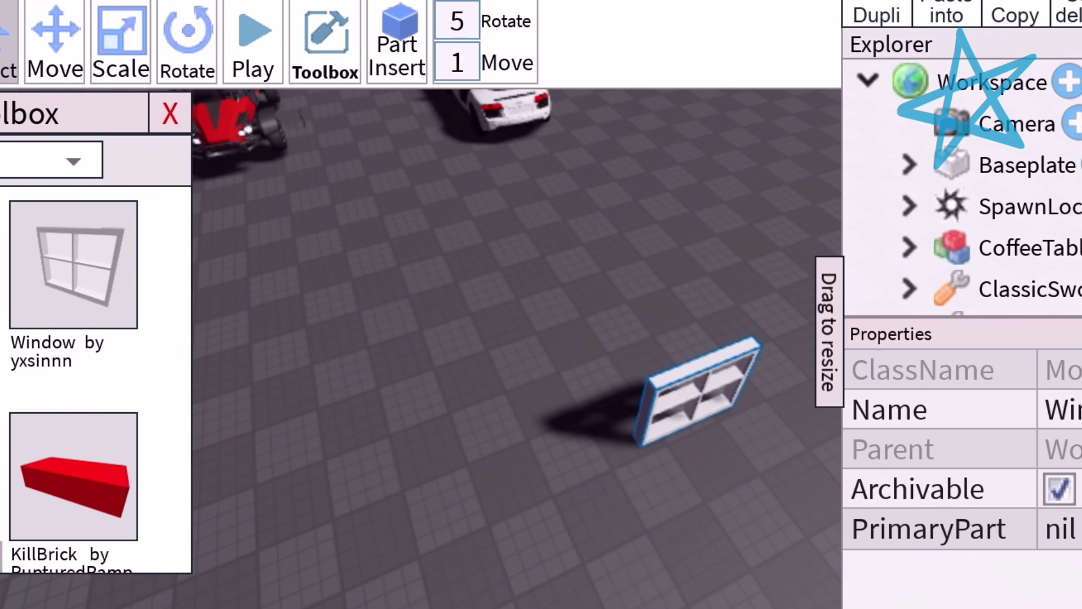
{"action": "key", "text": "ctrl+d"}
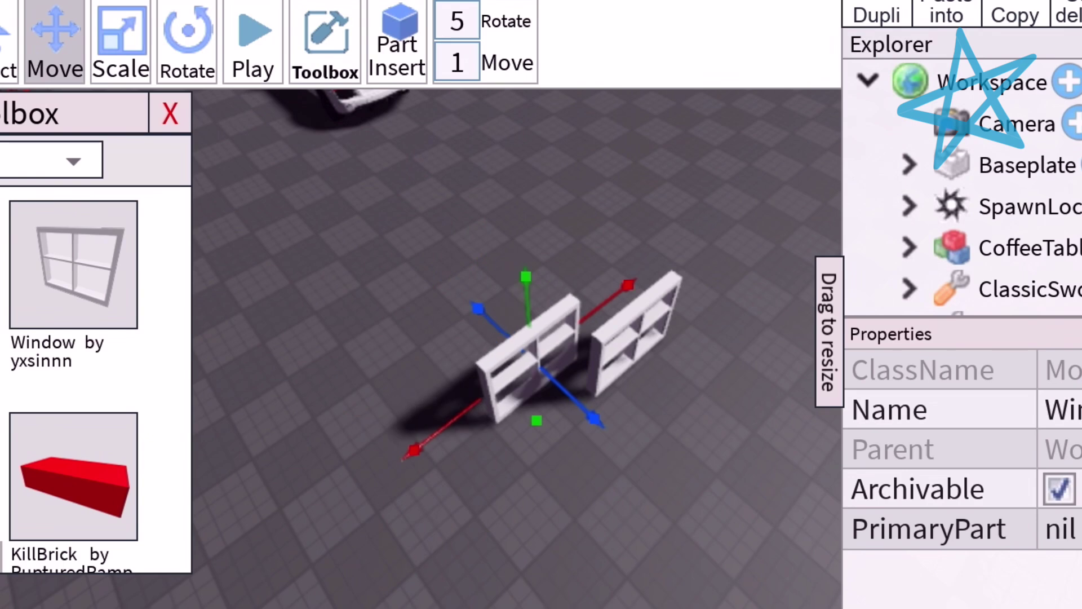
{"action": "left_click_drag", "start_coordinate": [508, 253], "coordinate": [507, 507]}
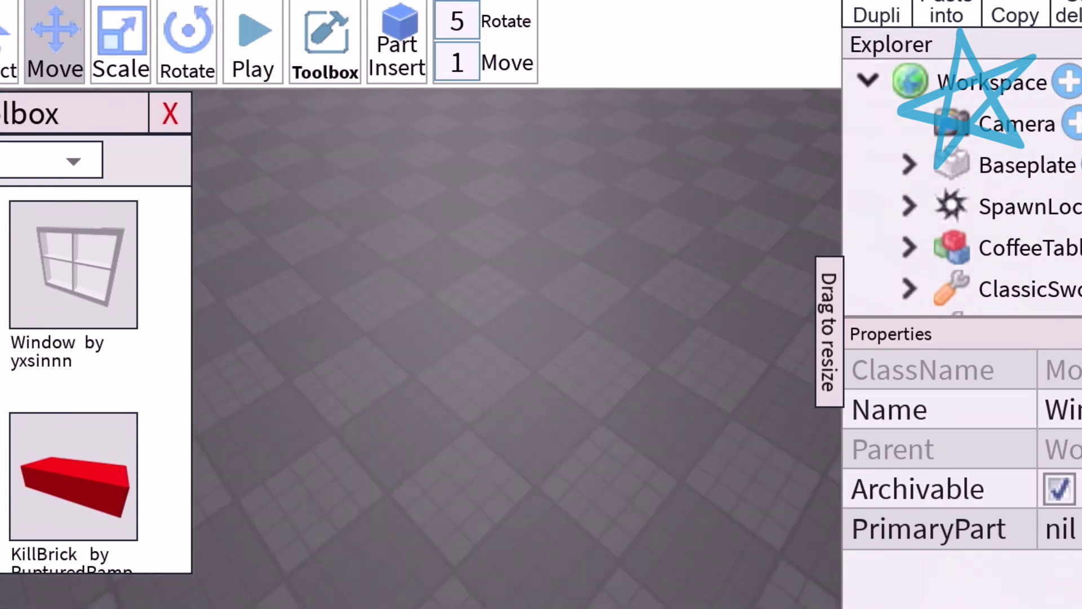
{"action": "left_click_drag", "start_coordinate": [507, 254], "coordinate": [507, 423]}
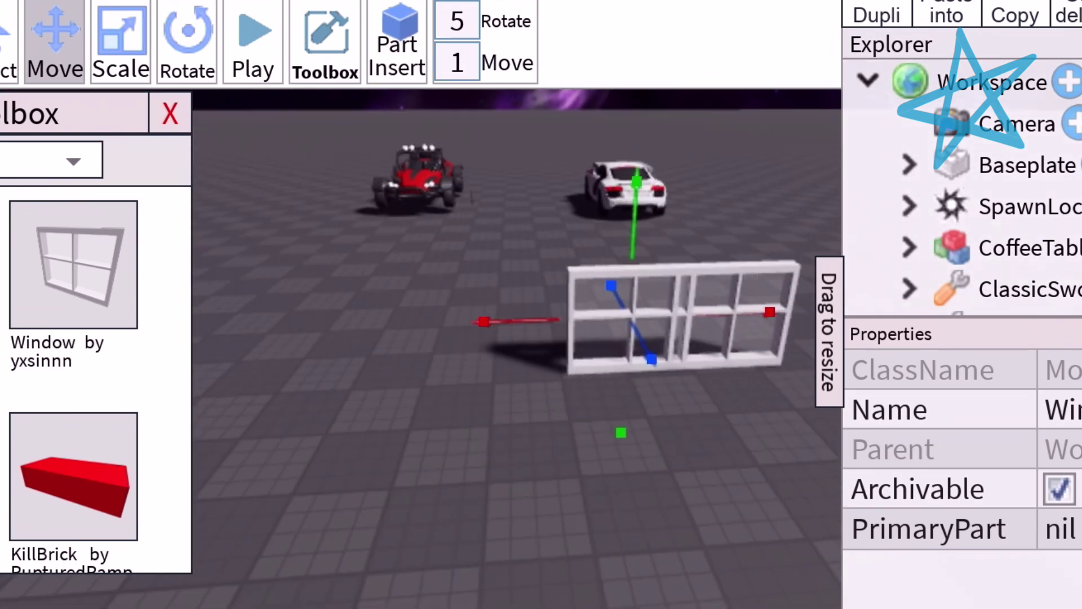
{"action": "mouse_move", "coordinate": [507, 339]}
{"action": "left_mouse_down"}
{"action": "mouse_move", "coordinate": [507, 280]}
{"action": "mouse_move", "coordinate": [507, 465]}
{"action": "left_mouse_up"}
{"action": "left_click_drag", "start_coordinate": [507, 423], "coordinate": [507, 338]}
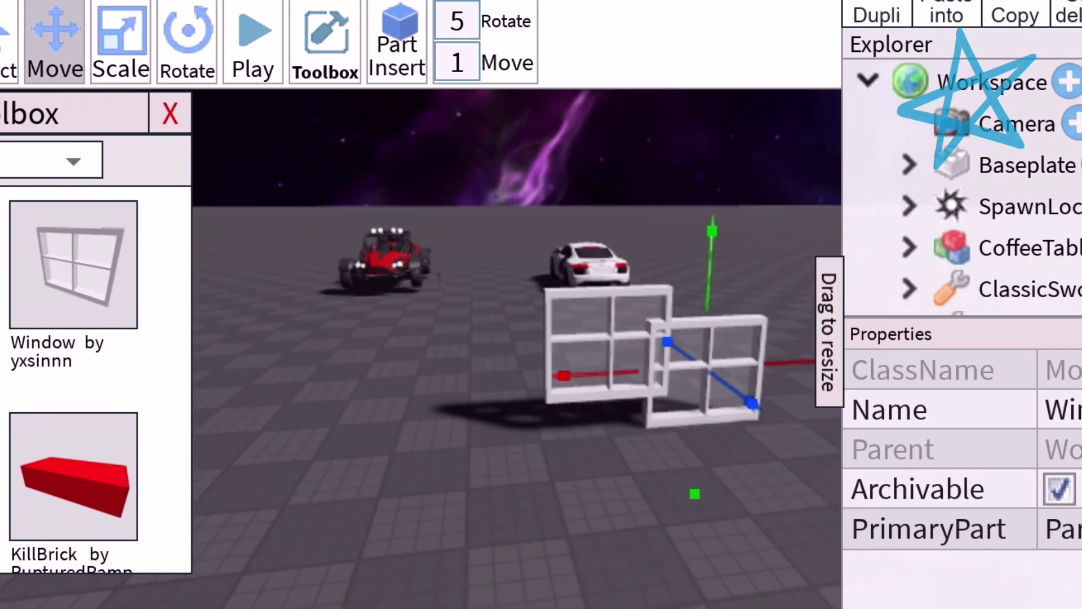
{"action": "left_click_drag", "start_coordinate": [507, 381], "coordinate": [533, 338]}
{"action": "mouse_move", "coordinate": [508, 253]}
{"action": "left_mouse_down"}
{"action": "mouse_move", "coordinate": [507, 465]}
{"action": "mouse_move", "coordinate": [508, 254]}
{"action": "left_mouse_up"}
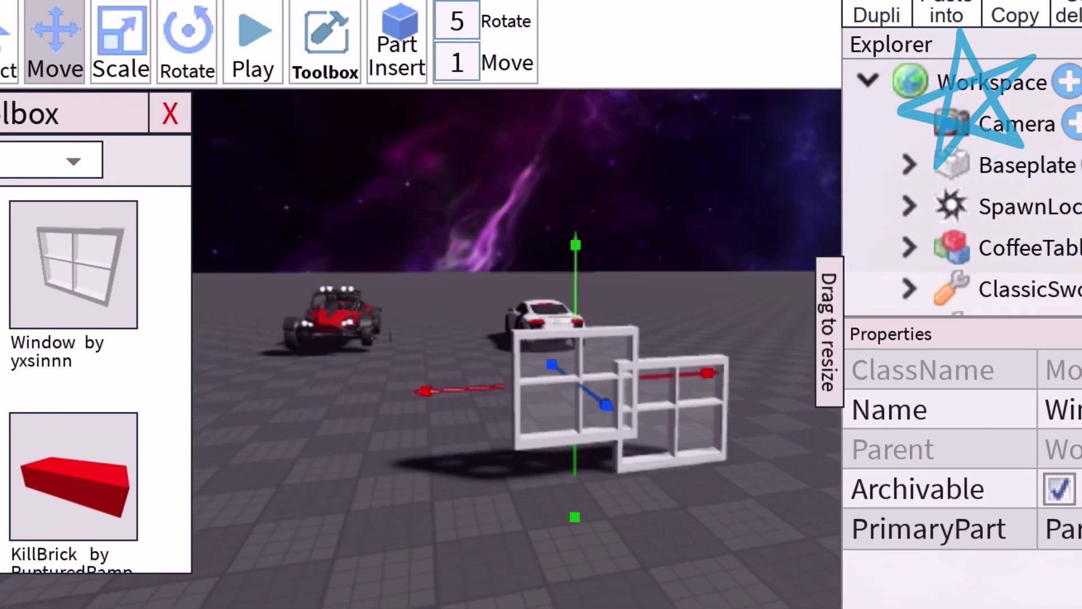
{"action": "left_click_drag", "start_coordinate": [507, 339], "coordinate": [381, 355]}
{"action": "scroll", "coordinate": [74, 381], "scroll_direction": "down", "scroll_amount": 3}
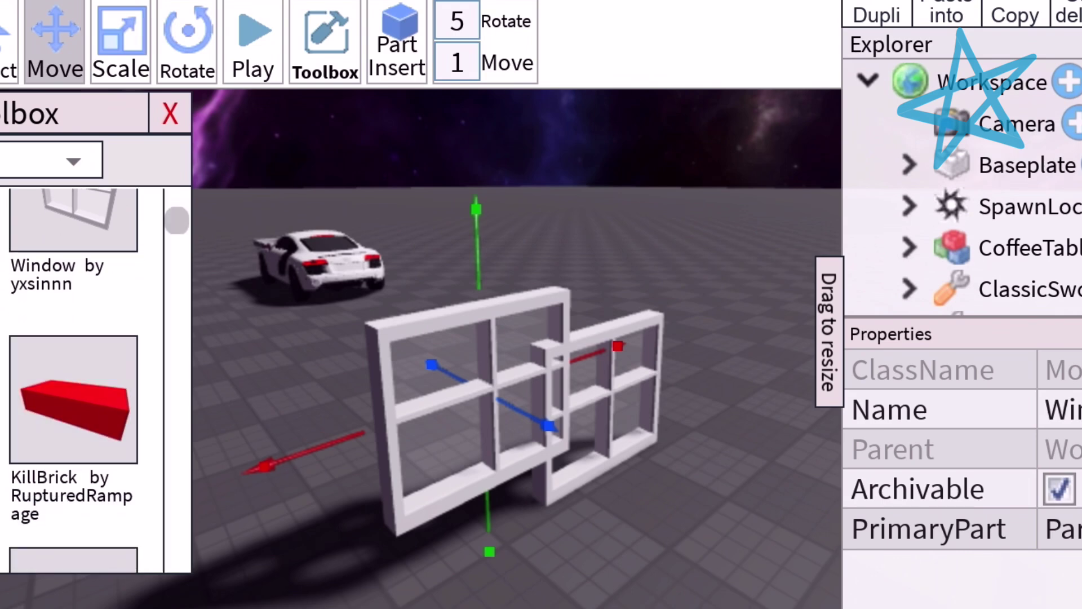
{"action": "left_click_drag", "start_coordinate": [508, 380], "coordinate": [380, 381]}
{"action": "left_click_drag", "start_coordinate": [507, 380], "coordinate": [524, 364]}
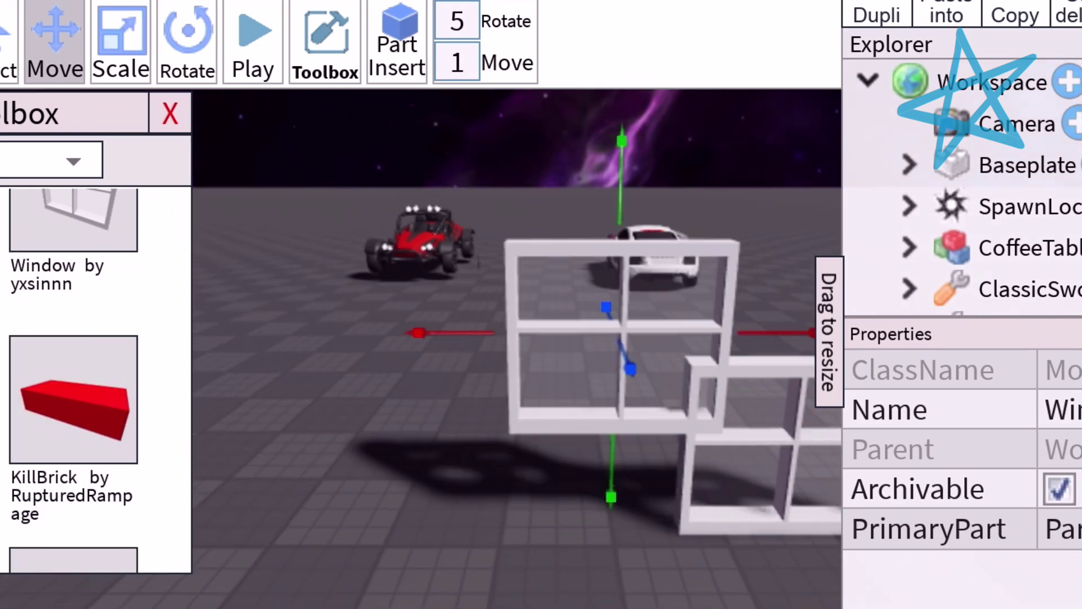
- Lift the copied window and slide it right on top of the original
{"action": "mouse_move", "coordinate": [508, 296]}
{"action": "left_mouse_down"}
{"action": "mouse_move", "coordinate": [507, 380]}
{"action": "mouse_move", "coordinate": [508, 364]}
{"action": "left_mouse_up"}
{"action": "mouse_move", "coordinate": [508, 253]}
{"action": "left_mouse_down"}
{"action": "mouse_move", "coordinate": [508, 423]}
{"action": "mouse_move", "coordinate": [550, 296]}
{"action": "mouse_move", "coordinate": [508, 211]}
{"action": "mouse_move", "coordinate": [507, 296]}
{"action": "mouse_move", "coordinate": [524, 279]}
{"action": "left_mouse_up"}
{"action": "mouse_move", "coordinate": [507, 338]}
{"action": "middle_mouse_down"}
{"action": "mouse_move", "coordinate": [474, 372]}
{"action": "mouse_move", "coordinate": [508, 339]}
{"action": "mouse_move", "coordinate": [508, 355]}
{"action": "middle_mouse_up"}
{"action": "middle_click_drag", "start_coordinate": [423, 440], "coordinate": [435, 414]}
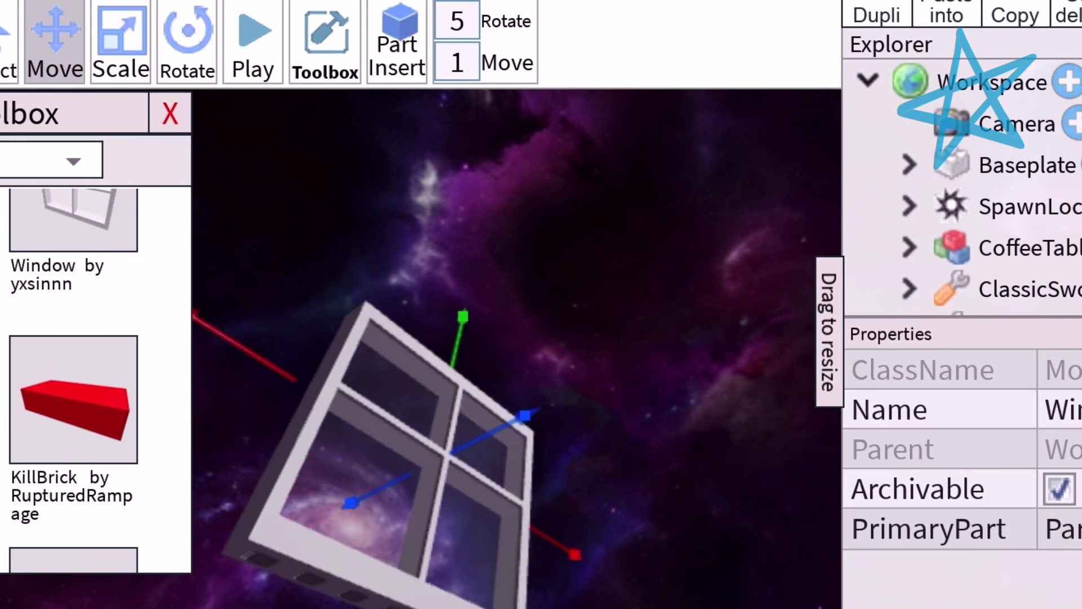
{"action": "mouse_move", "coordinate": [507, 253]}
{"action": "left_mouse_down"}
{"action": "mouse_move", "coordinate": [507, 381]}
{"action": "mouse_move", "coordinate": [524, 398]}
{"action": "left_mouse_up"}
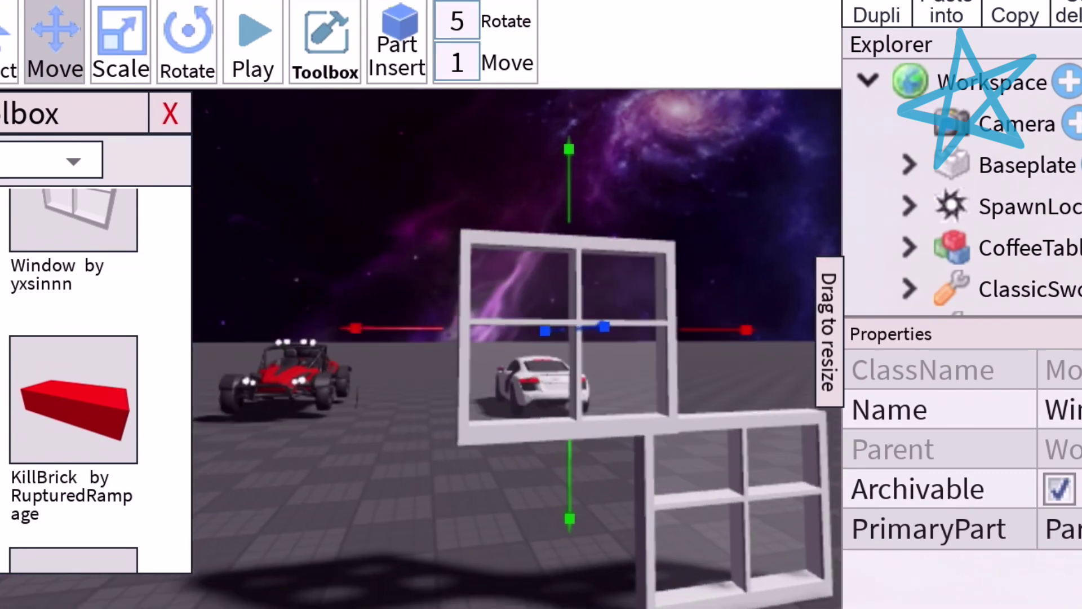
{"action": "left_click_drag", "start_coordinate": [355, 329], "coordinate": [551, 330]}
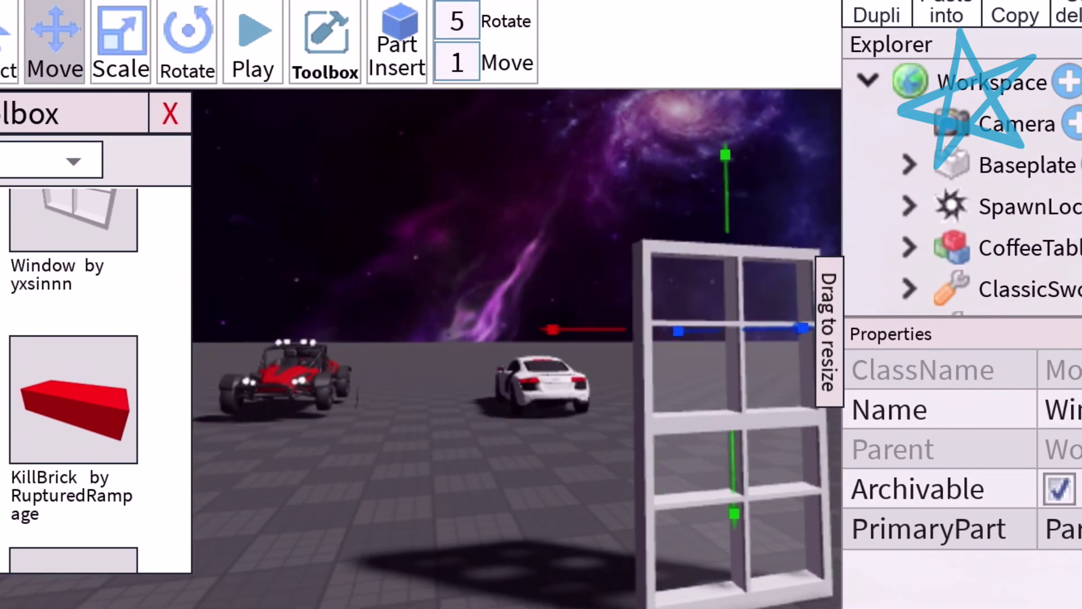
- Slide the smaller window out of the tall one to stand at its left
{"action": "right_click_drag", "start_coordinate": [423, 339], "coordinate": [508, 422]}
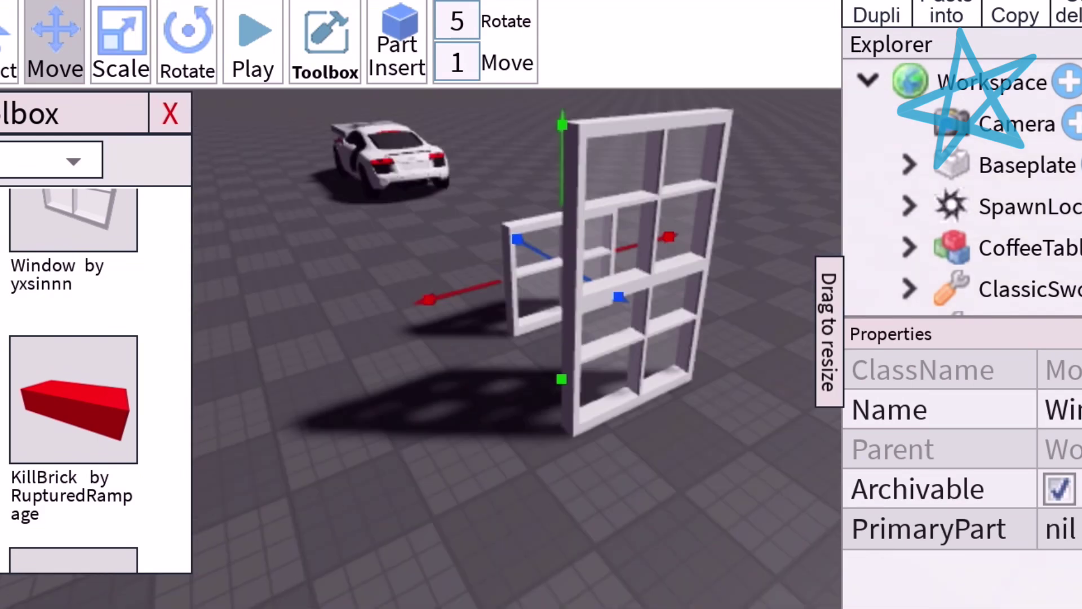
{"action": "left_click_drag", "start_coordinate": [561, 251], "coordinate": [632, 290]}
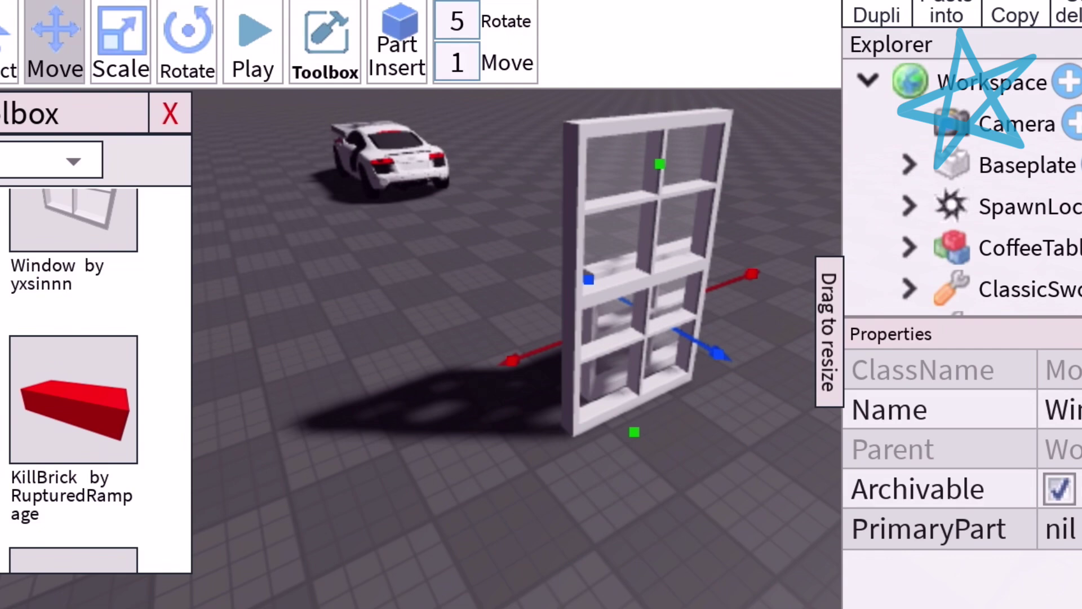
{"action": "mouse_move", "coordinate": [719, 355]}
{"action": "left_mouse_down"}
{"action": "mouse_move", "coordinate": [758, 377]}
{"action": "mouse_move", "coordinate": [739, 363]}
{"action": "left_mouse_up"}
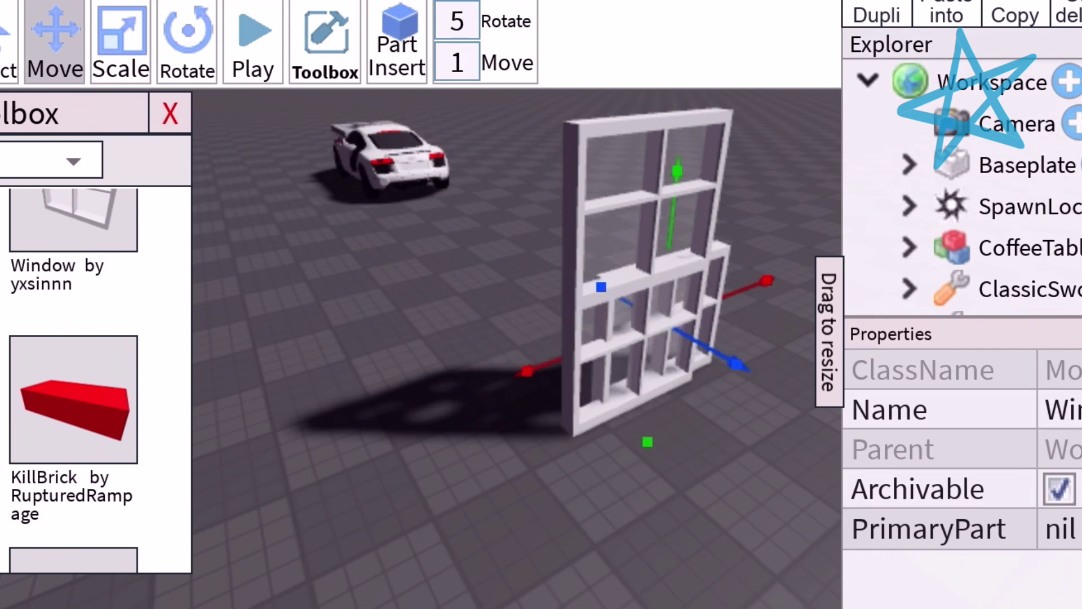
{"action": "mouse_move", "coordinate": [468, 375]}
{"action": "left_mouse_down"}
{"action": "mouse_move", "coordinate": [300, 434]}
{"action": "mouse_move", "coordinate": [282, 464]}
{"action": "mouse_move", "coordinate": [346, 438]}
{"action": "left_mouse_up"}
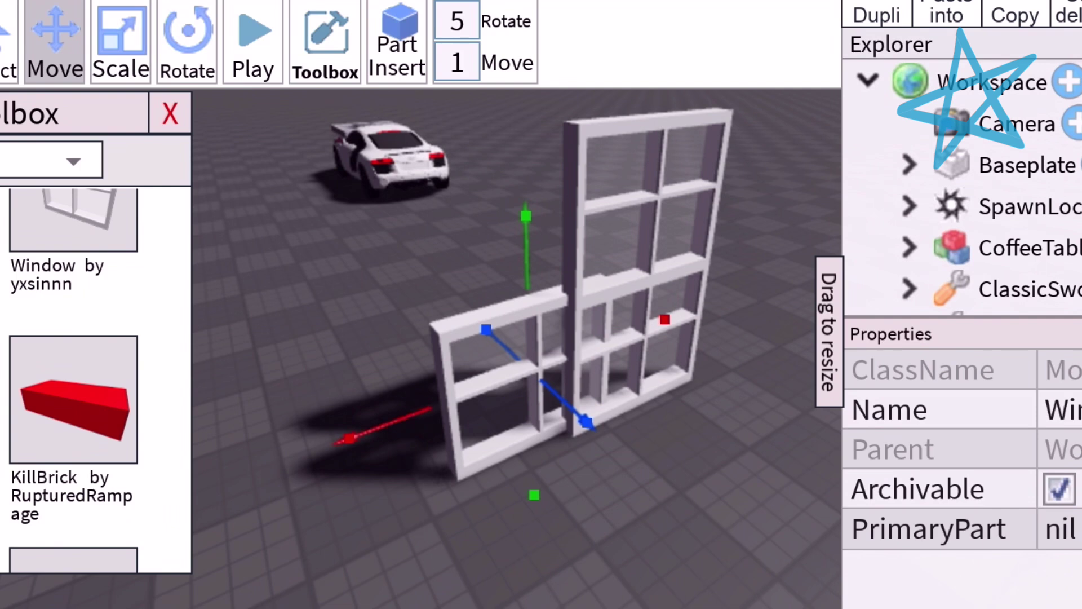
{"action": "mouse_move", "coordinate": [347, 438]}
{"action": "left_mouse_down"}
{"action": "mouse_move", "coordinate": [237, 480]}
{"action": "mouse_move", "coordinate": [279, 463]}
{"action": "mouse_move", "coordinate": [198, 397]}
{"action": "left_mouse_up"}
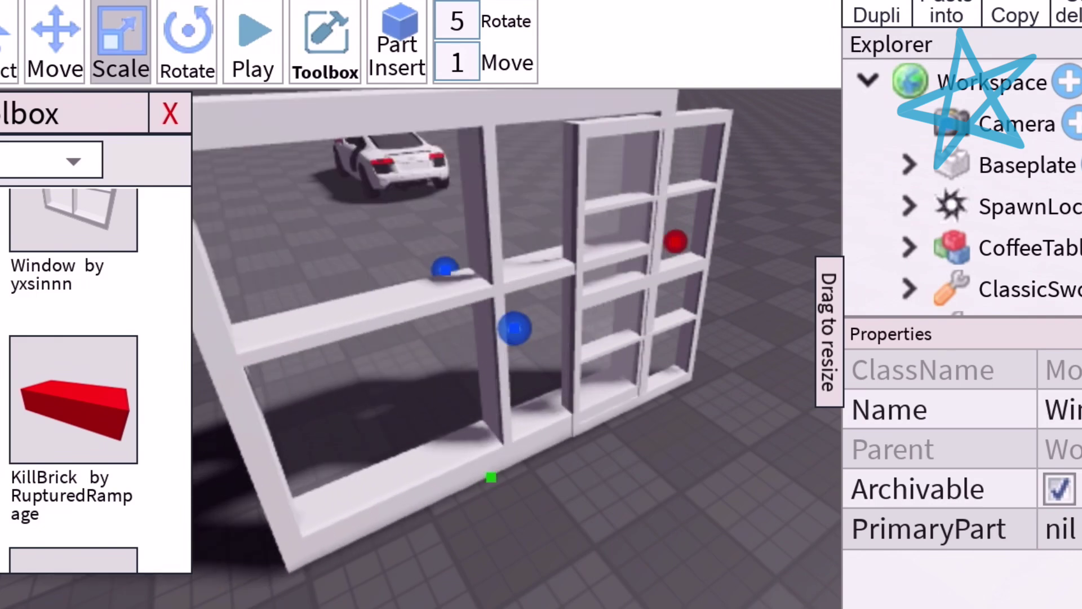
- Orbit around the enlarged window, viewing it against the sky and from the side
{"action": "right_click_drag", "start_coordinate": [507, 338], "coordinate": [380, 356]}
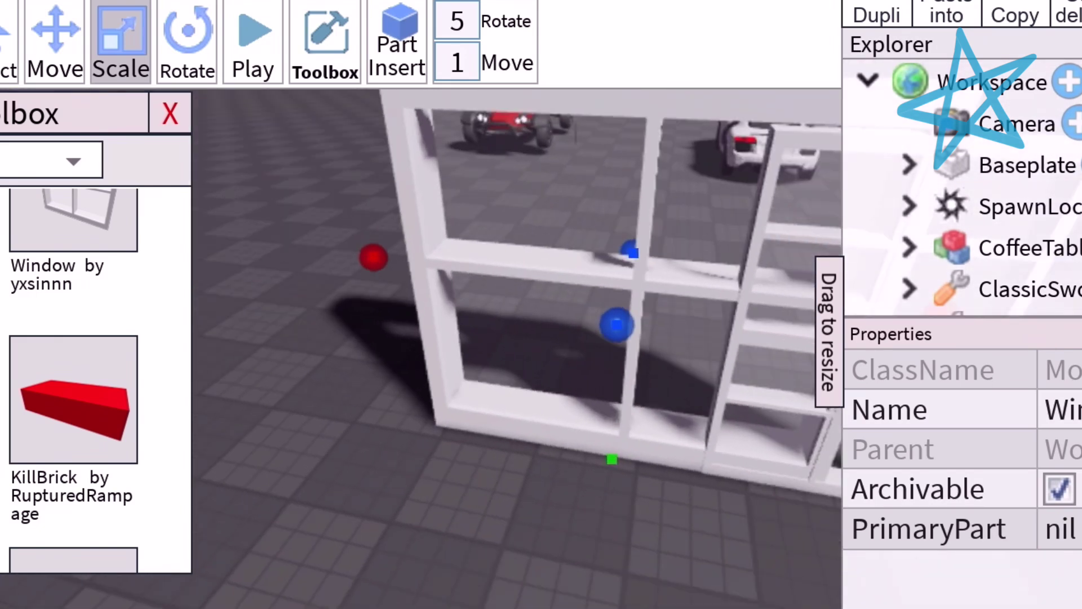
{"action": "scroll", "coordinate": [508, 338], "scroll_direction": "down", "scroll_amount": 5}
{"action": "mouse_move", "coordinate": [592, 339]}
{"action": "right_mouse_down"}
{"action": "mouse_move", "coordinate": [381, 339]}
{"action": "mouse_move", "coordinate": [507, 356]}
{"action": "mouse_move", "coordinate": [508, 465]}
{"action": "mouse_move", "coordinate": [508, 338]}
{"action": "right_mouse_up"}
{"action": "scroll", "coordinate": [507, 339], "scroll_direction": "up", "scroll_amount": 3}
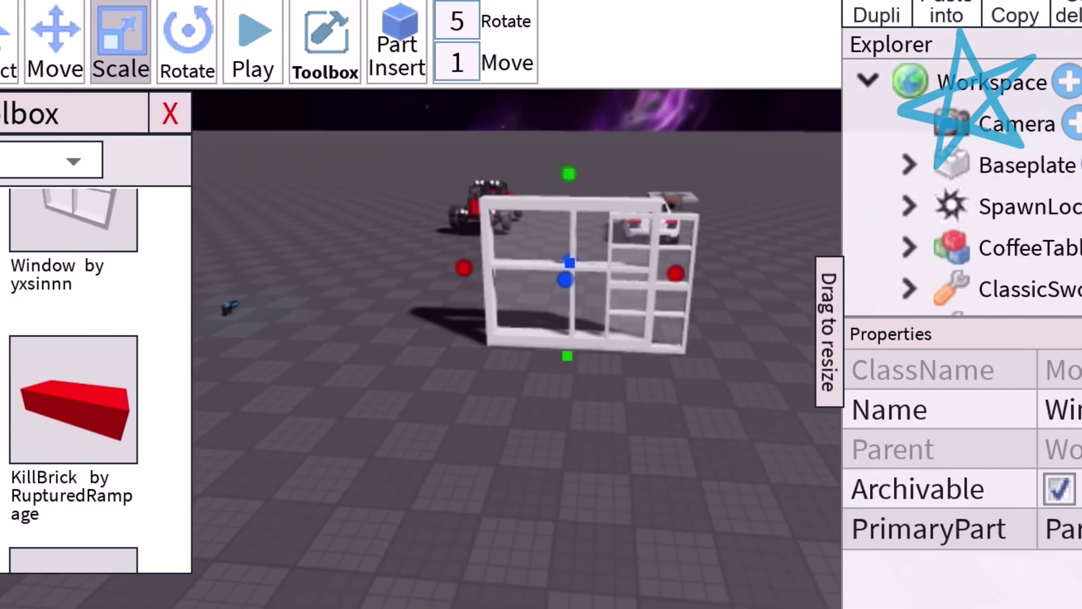
{"action": "mouse_move", "coordinate": [507, 338]}
{"action": "right_mouse_down"}
{"action": "mouse_move", "coordinate": [508, 254]}
{"action": "mouse_move", "coordinate": [635, 297]}
{"action": "right_mouse_up"}
{"action": "scroll", "coordinate": [508, 338], "scroll_direction": "up", "scroll_amount": 2}
{"action": "mouse_move", "coordinate": [508, 338]}
{"action": "right_mouse_down"}
{"action": "mouse_move", "coordinate": [593, 296]}
{"action": "mouse_move", "coordinate": [381, 304]}
{"action": "right_mouse_up"}
{"action": "scroll", "coordinate": [85, 339], "scroll_direction": "down", "scroll_amount": 1}
{"action": "mouse_move", "coordinate": [508, 338]}
{"action": "right_mouse_down"}
{"action": "mouse_move", "coordinate": [381, 338]}
{"action": "mouse_move", "coordinate": [296, 279]}
{"action": "right_mouse_up"}
{"action": "mouse_move", "coordinate": [507, 338]}
{"action": "right_mouse_down"}
{"action": "mouse_move", "coordinate": [626, 339]}
{"action": "mouse_move", "coordinate": [761, 296]}
{"action": "mouse_move", "coordinate": [423, 339]}
{"action": "mouse_move", "coordinate": [549, 338]}
{"action": "mouse_move", "coordinate": [677, 296]}
{"action": "mouse_move", "coordinate": [634, 338]}
{"action": "mouse_move", "coordinate": [676, 321]}
{"action": "right_mouse_up"}
{"action": "mouse_move", "coordinate": [507, 338]}
{"action": "right_mouse_down"}
{"action": "mouse_move", "coordinate": [507, 254]}
{"action": "mouse_move", "coordinate": [507, 305]}
{"action": "mouse_move", "coordinate": [474, 305]}
{"action": "mouse_move", "coordinate": [635, 338]}
{"action": "mouse_move", "coordinate": [659, 355]}
{"action": "right_mouse_up"}
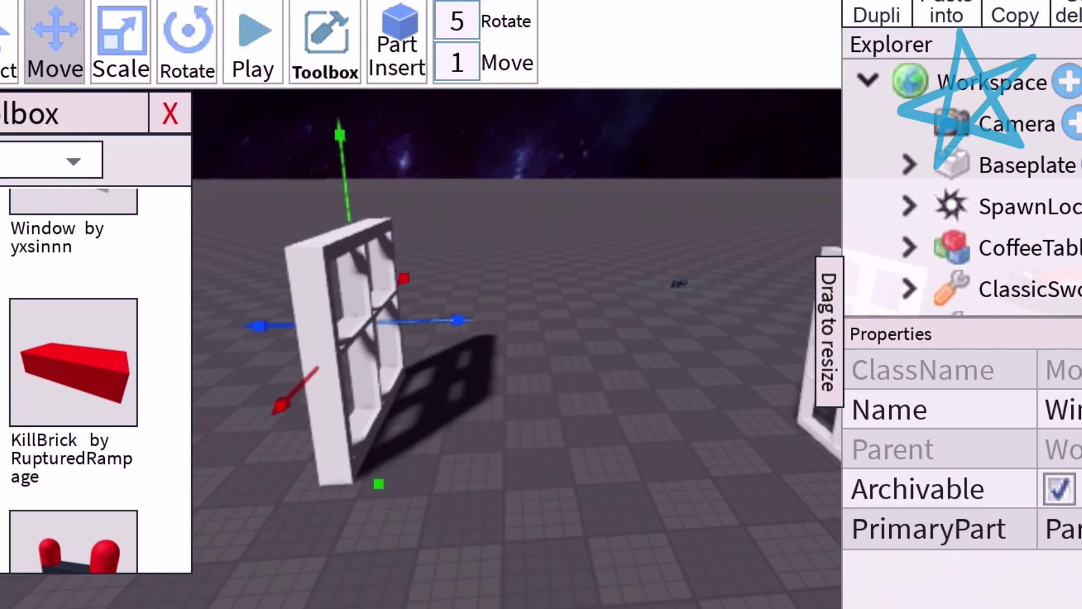
{"action": "mouse_move", "coordinate": [507, 338]}
{"action": "right_mouse_down"}
{"action": "mouse_move", "coordinate": [423, 338]}
{"action": "mouse_move", "coordinate": [550, 363]}
{"action": "mouse_move", "coordinate": [440, 338]}
{"action": "mouse_move", "coordinate": [524, 338]}
{"action": "mouse_move", "coordinate": [626, 372]}
{"action": "right_mouse_up"}
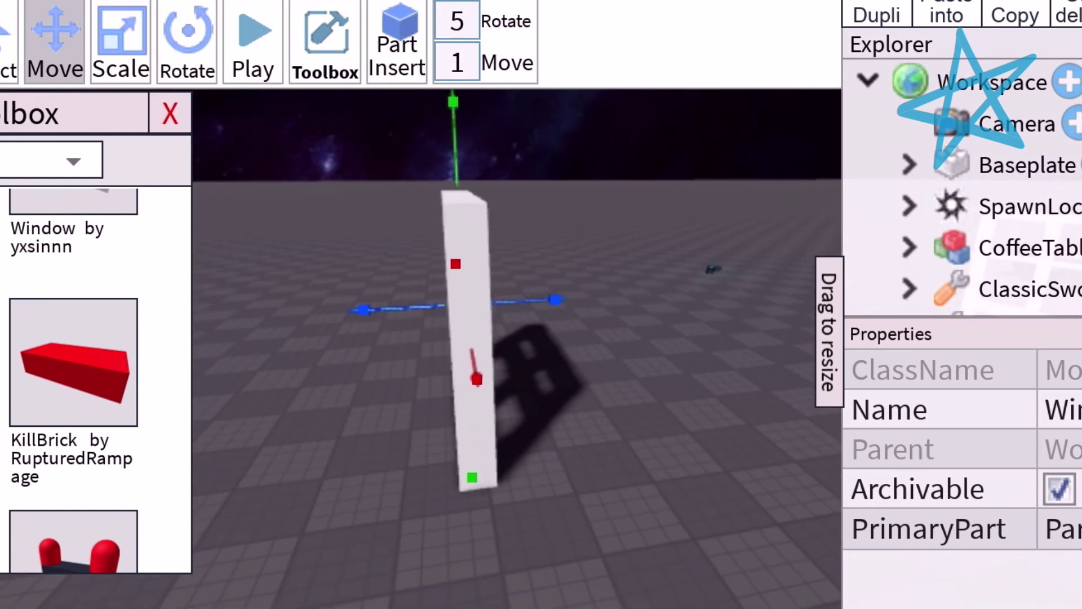
{"action": "right_click_drag", "start_coordinate": [508, 339], "coordinate": [610, 338]}
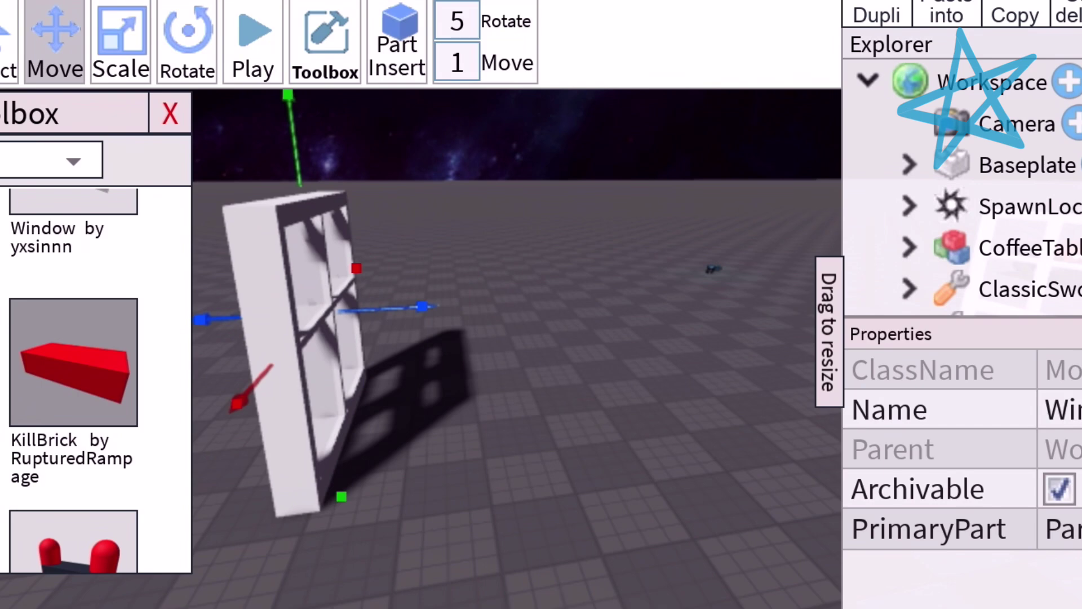
{"action": "mouse_move", "coordinate": [507, 338]}
{"action": "right_mouse_down"}
{"action": "mouse_move", "coordinate": [558, 338]}
{"action": "mouse_move", "coordinate": [457, 347]}
{"action": "mouse_move", "coordinate": [575, 339]}
{"action": "mouse_move", "coordinate": [456, 338]}
{"action": "mouse_move", "coordinate": [457, 373]}
{"action": "right_mouse_up"}
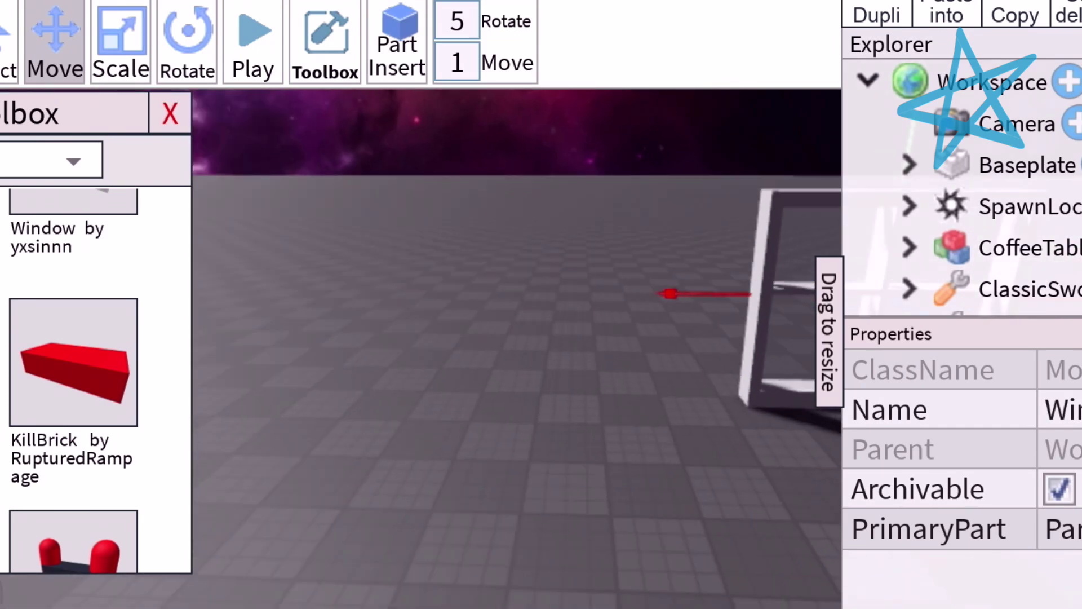
{"action": "key", "text": "f"}
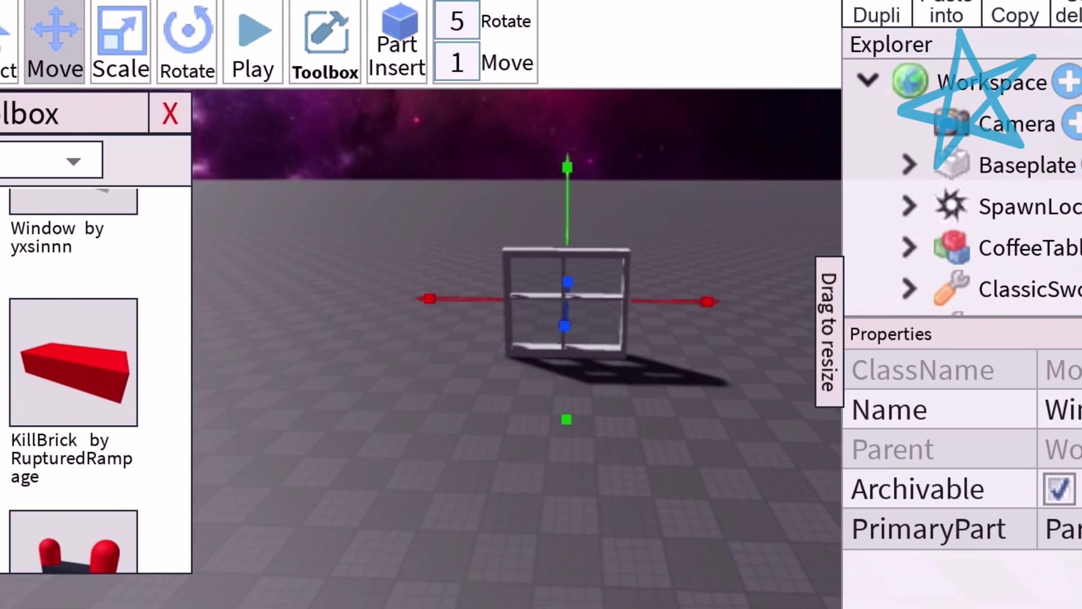
{"action": "right_click_drag", "start_coordinate": [507, 338], "coordinate": [474, 339]}
{"action": "scroll", "coordinate": [93, 381], "scroll_direction": "up", "scroll_amount": 2}
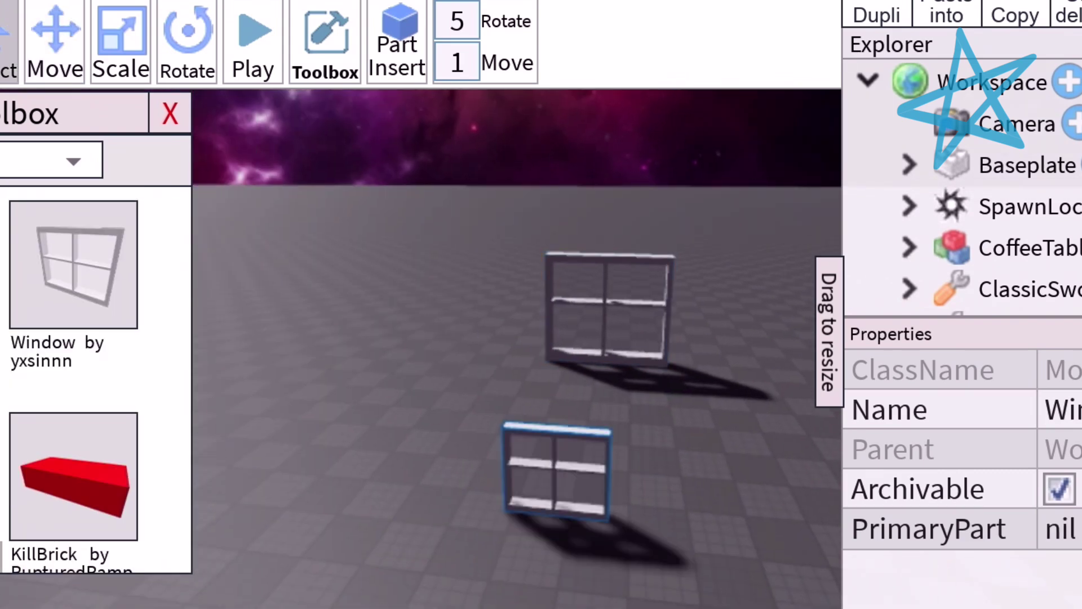
- Slide the new window sideways away from the first, then select the left window
{"action": "mouse_move", "coordinate": [507, 381]}
{"action": "right_mouse_down"}
{"action": "mouse_move", "coordinate": [508, 296]}
{"action": "mouse_move", "coordinate": [473, 364]}
{"action": "mouse_move", "coordinate": [482, 356]}
{"action": "mouse_move", "coordinate": [482, 439]}
{"action": "right_mouse_up"}
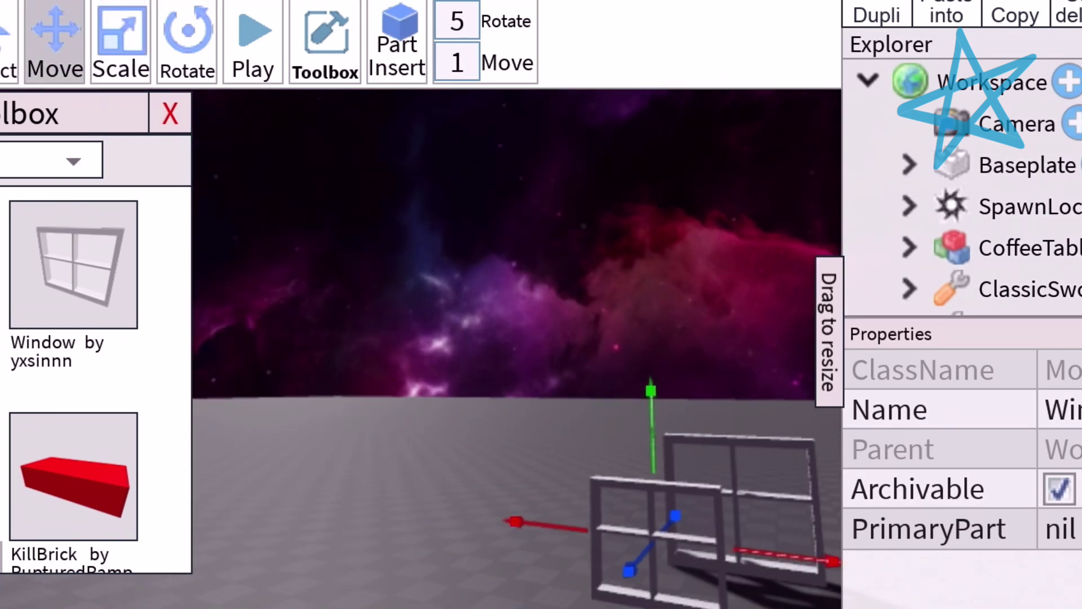
{"action": "left_click_drag", "start_coordinate": [203, 547], "coordinate": [203, 524]}
{"action": "mouse_move", "coordinate": [508, 339]}
{"action": "right_mouse_down"}
{"action": "mouse_move", "coordinate": [575, 304]}
{"action": "mouse_move", "coordinate": [474, 321]}
{"action": "mouse_move", "coordinate": [542, 339]}
{"action": "mouse_move", "coordinate": [508, 254]}
{"action": "mouse_move", "coordinate": [592, 339]}
{"action": "mouse_move", "coordinate": [508, 339]}
{"action": "mouse_move", "coordinate": [550, 322]}
{"action": "mouse_move", "coordinate": [423, 338]}
{"action": "mouse_move", "coordinate": [592, 338]}
{"action": "right_mouse_up"}
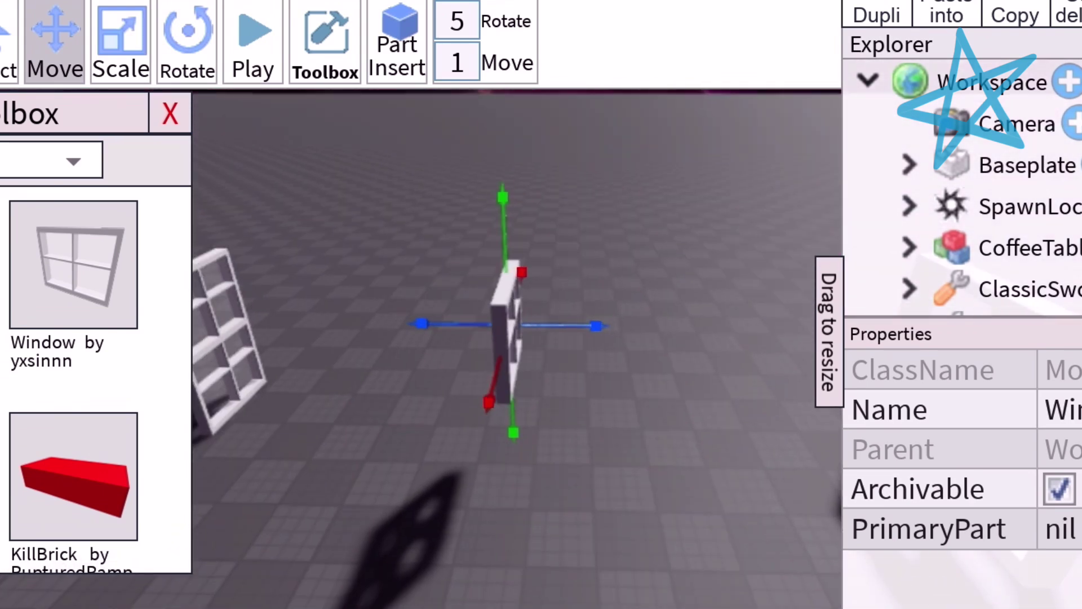
{"action": "left_click_drag", "start_coordinate": [596, 323], "coordinate": [741, 326]}
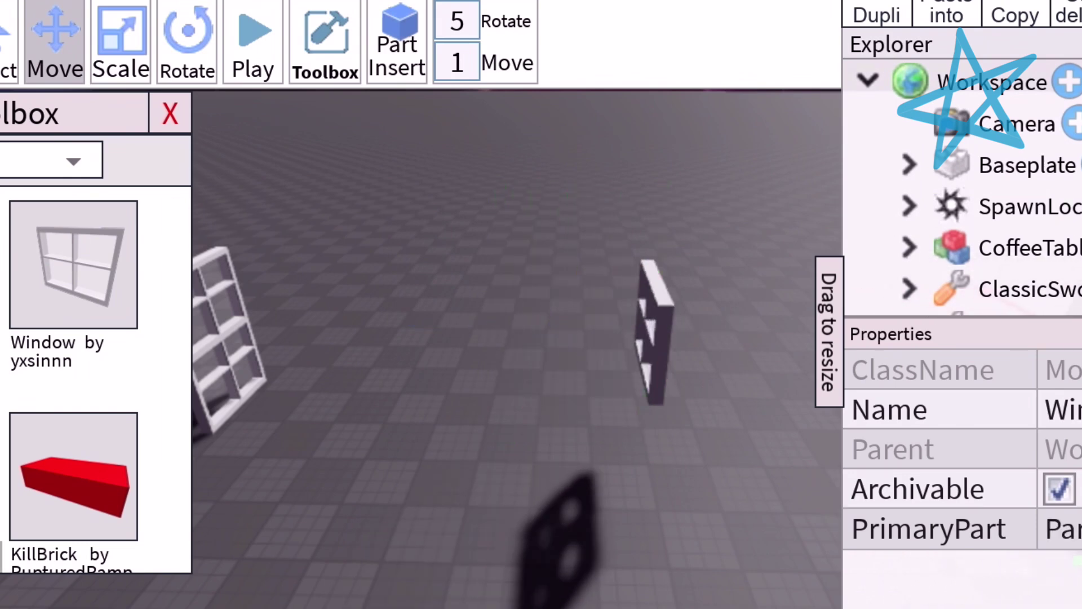
{"action": "right_click_drag", "start_coordinate": [507, 381], "coordinate": [676, 364]}
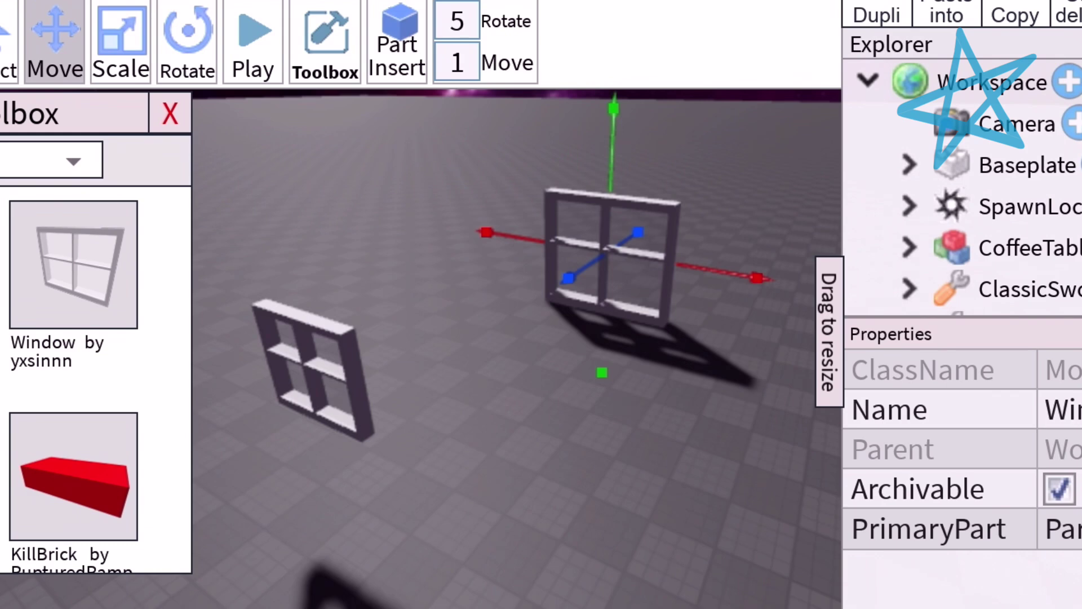
{"action": "left_click", "coordinate": [314, 373]}
{"action": "right_click_drag", "start_coordinate": [508, 381], "coordinate": [381, 364]}
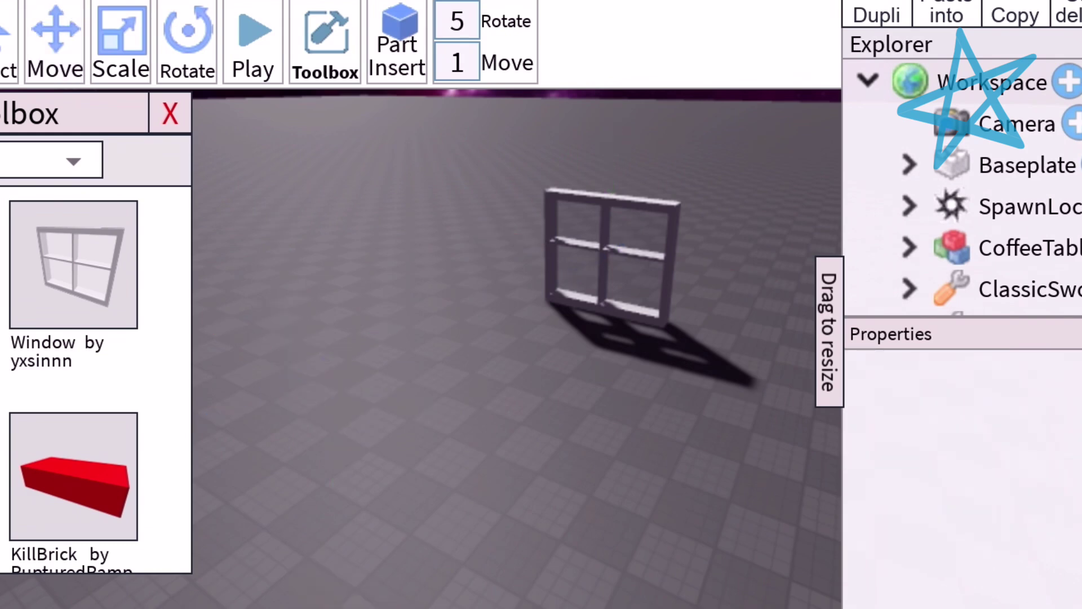
{"action": "scroll", "coordinate": [74, 381], "scroll_direction": "down", "scroll_amount": 2}
{"action": "scroll", "coordinate": [74, 381], "scroll_direction": "down", "scroll_amount": 3}
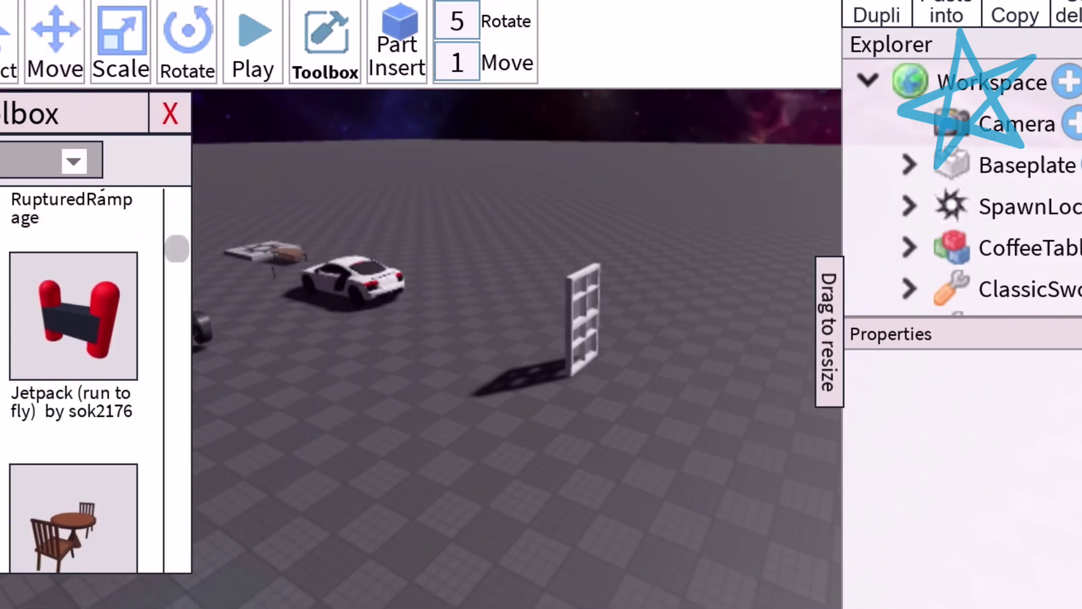
{"action": "scroll", "coordinate": [74, 380], "scroll_direction": "down", "scroll_amount": 3}
{"action": "scroll", "coordinate": [73, 381], "scroll_direction": "down", "scroll_amount": 2}
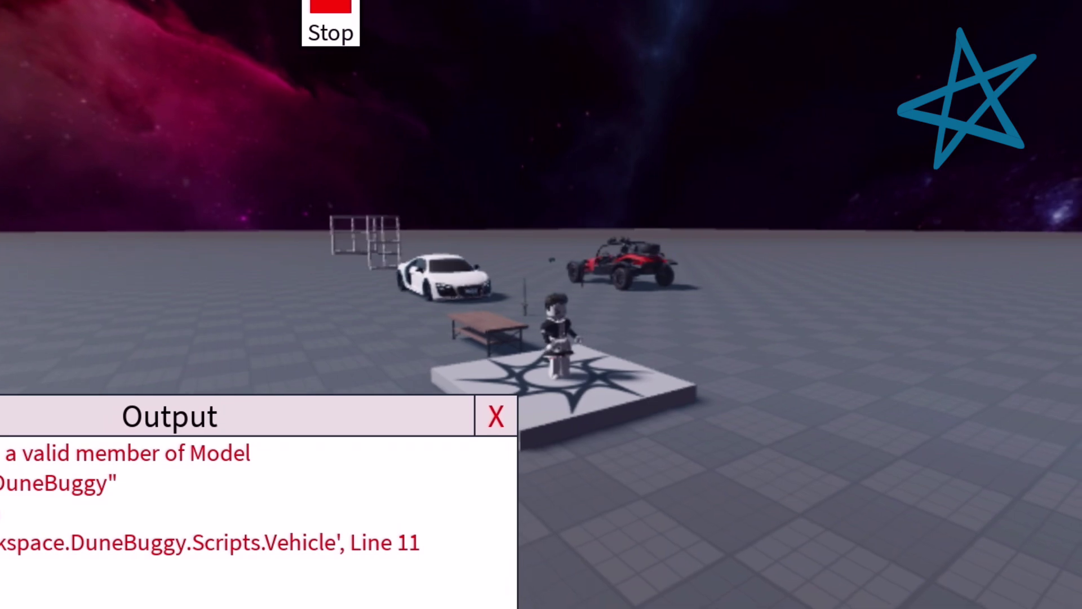
- Close the error log and walk the avatar toward the white Audi
{"action": "right_click_drag", "start_coordinate": [592, 380], "coordinate": [495, 483]}
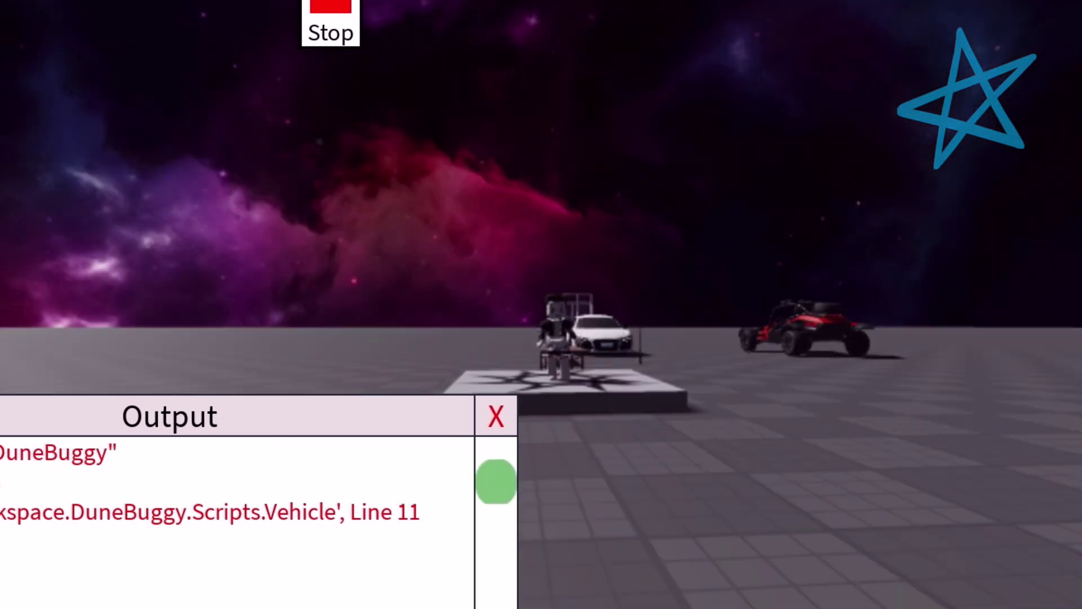
{"action": "mouse_move", "coordinate": [593, 254]}
{"action": "right_mouse_down"}
{"action": "mouse_move", "coordinate": [593, 355]}
{"action": "mouse_move", "coordinate": [591, 254]}
{"action": "mouse_move", "coordinate": [593, 356]}
{"action": "mouse_move", "coordinate": [593, 254]}
{"action": "mouse_move", "coordinate": [583, 266]}
{"action": "right_mouse_up"}
{"action": "scroll", "coordinate": [542, 304], "scroll_direction": "down", "scroll_amount": 2}
{"action": "scroll", "coordinate": [541, 304], "scroll_direction": "up", "scroll_amount": 3}
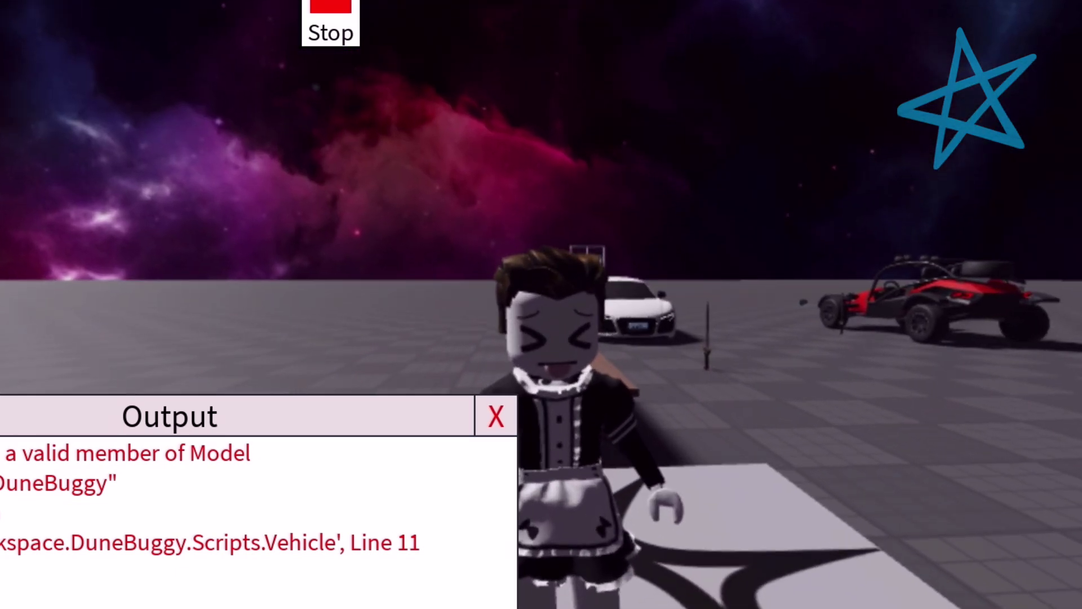
{"action": "left_click", "coordinate": [495, 416]}
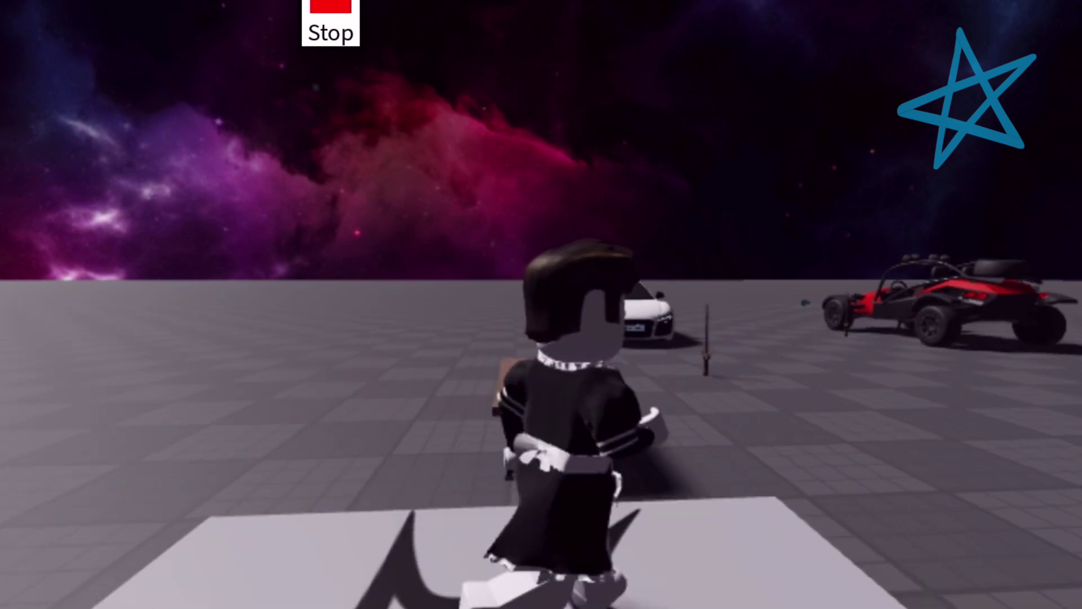
{"action": "mouse_move", "coordinate": [33, 393]}
{"action": "left_mouse_down"}
{"action": "mouse_move", "coordinate": [34, 364]}
{"action": "mouse_move", "coordinate": [84, 427]}
{"action": "left_mouse_up"}
- Sit in the white car, spin it around, and drive toward the props
{"action": "left_click", "coordinate": [602, 57]}
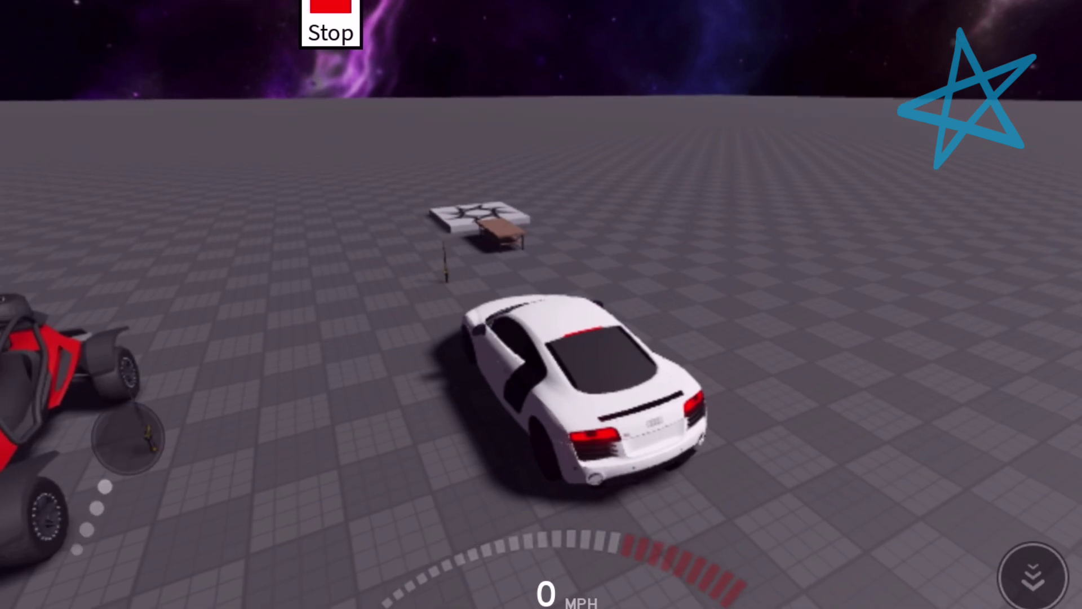
{"action": "key", "text": "w"}
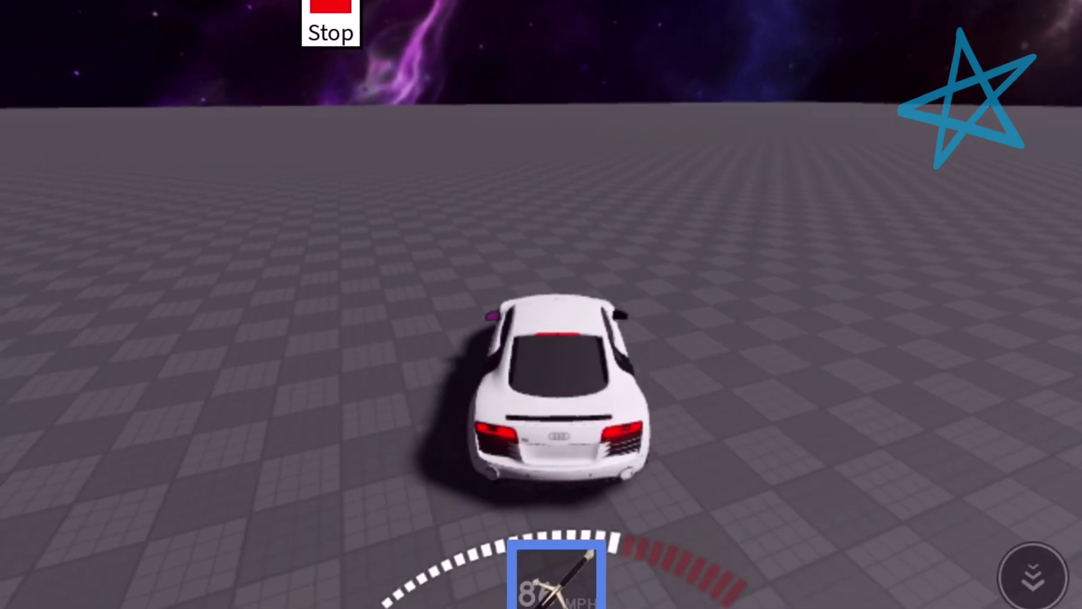
{"action": "key", "text": "d"}
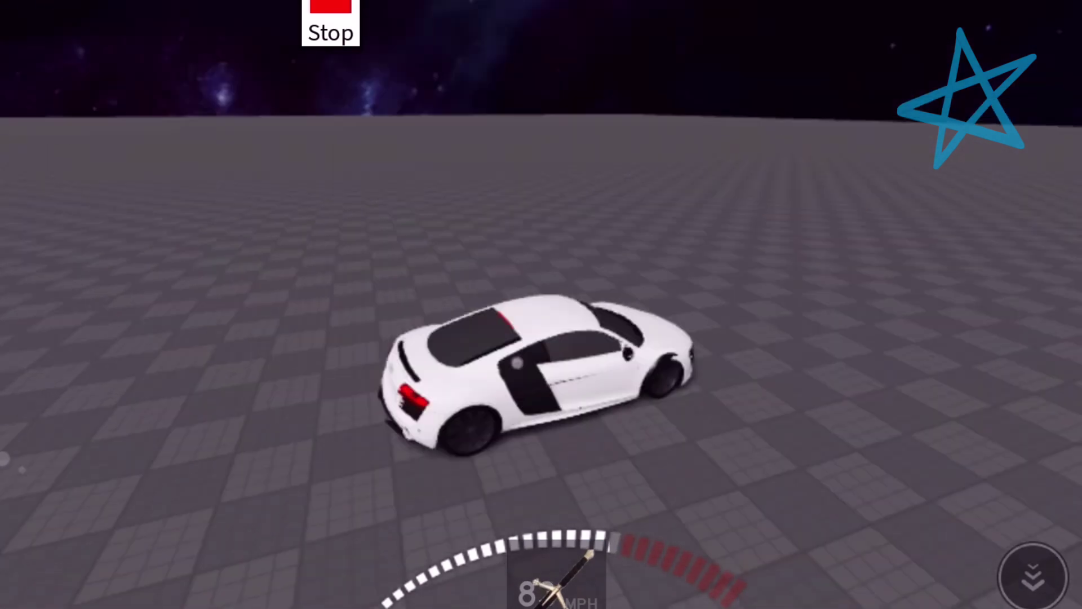
{"action": "key", "text": "d"}
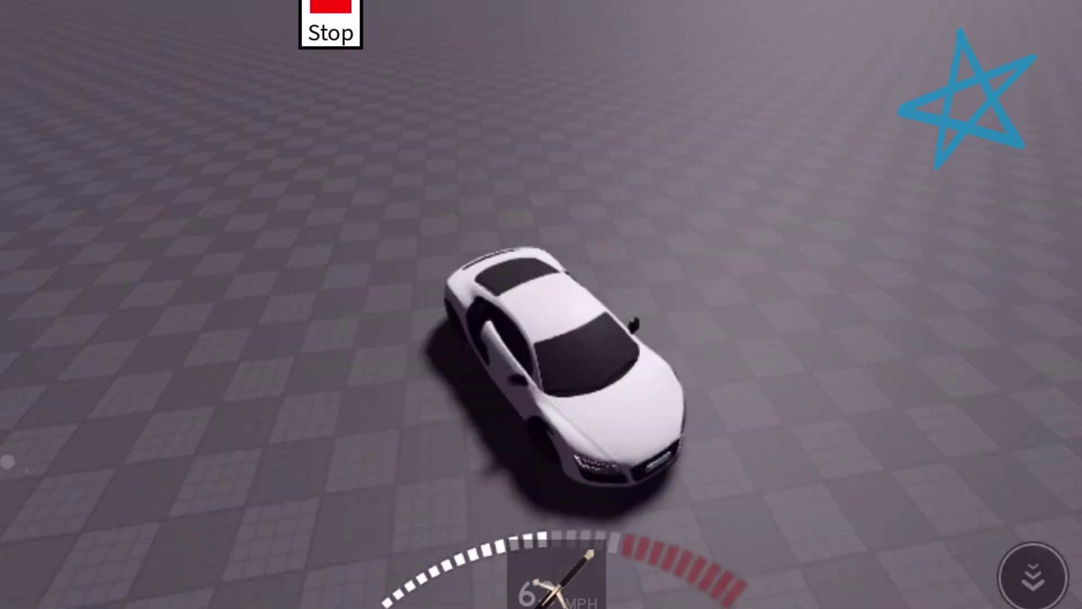
{"action": "key", "text": "w"}
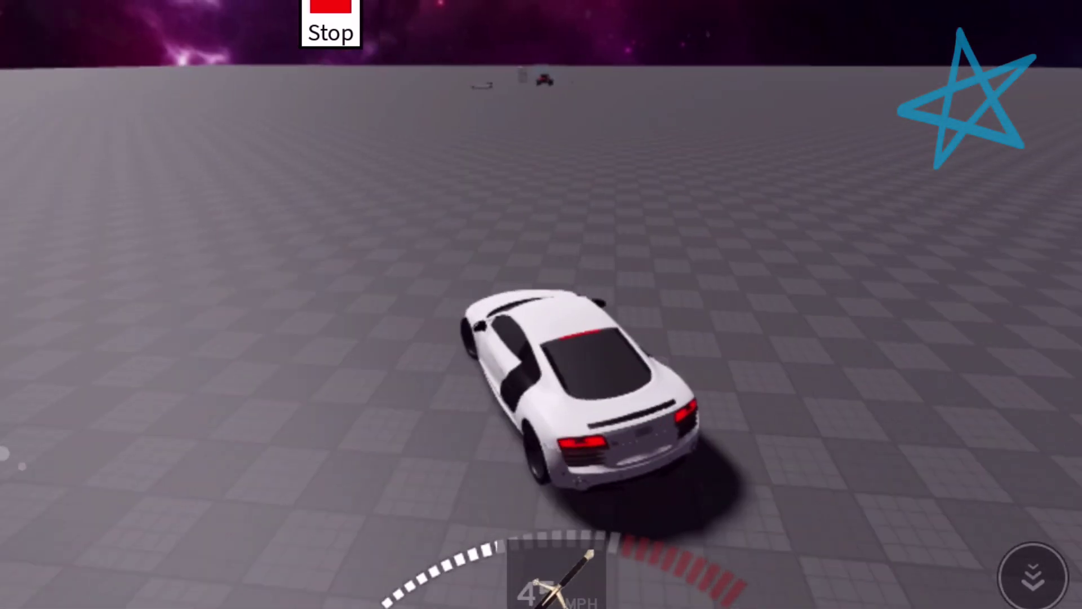
{"action": "key", "text": "w"}
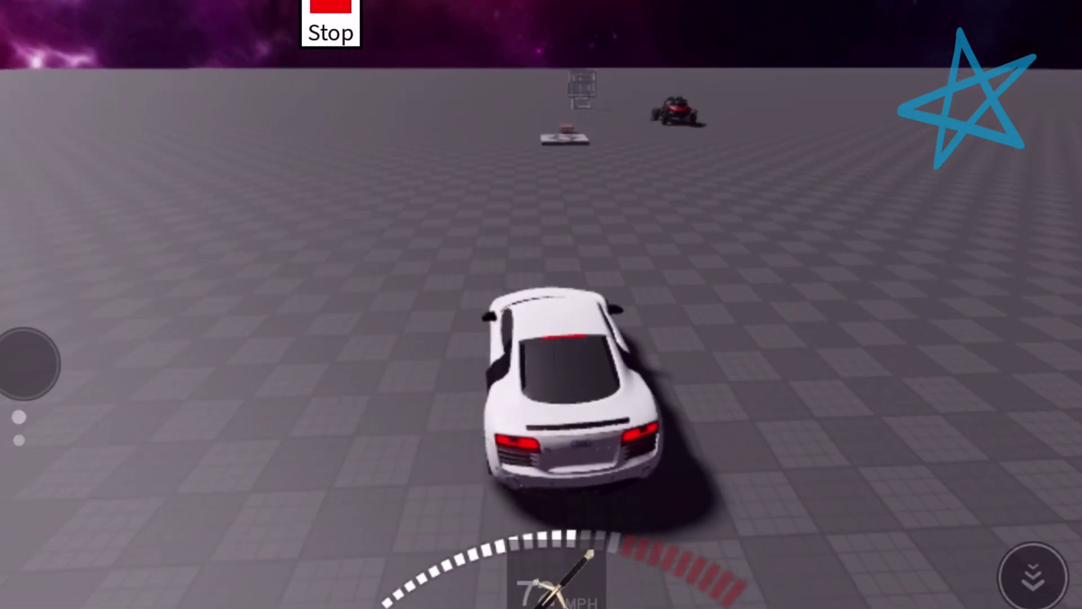
- Steer into the window frame, pull away, and turn right into the red buggy
{"action": "key", "text": "a"}
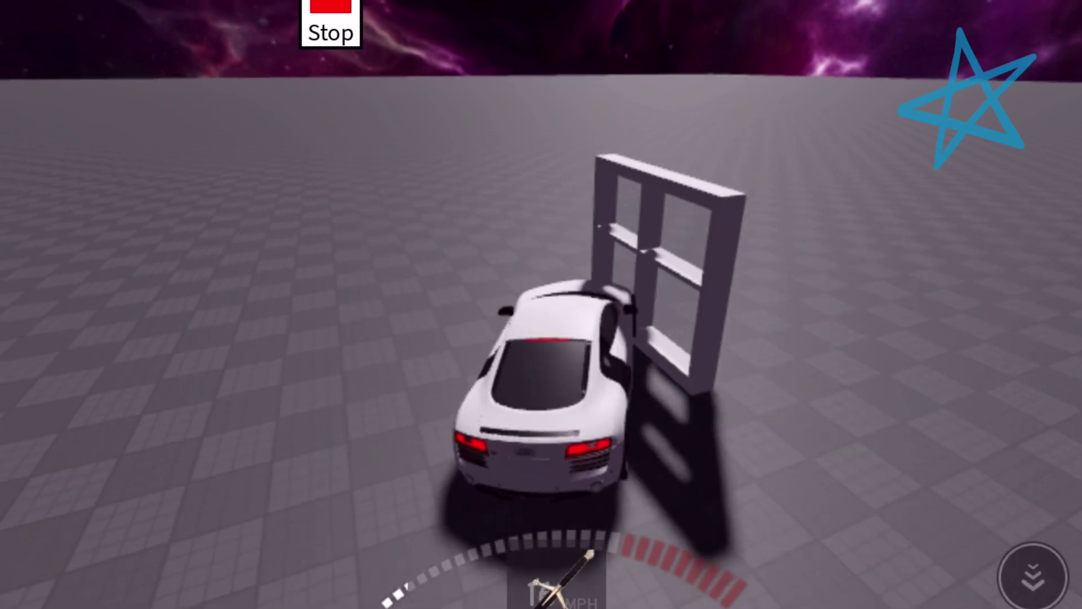
{"action": "key", "text": "d"}
{"action": "key", "text": "w"}
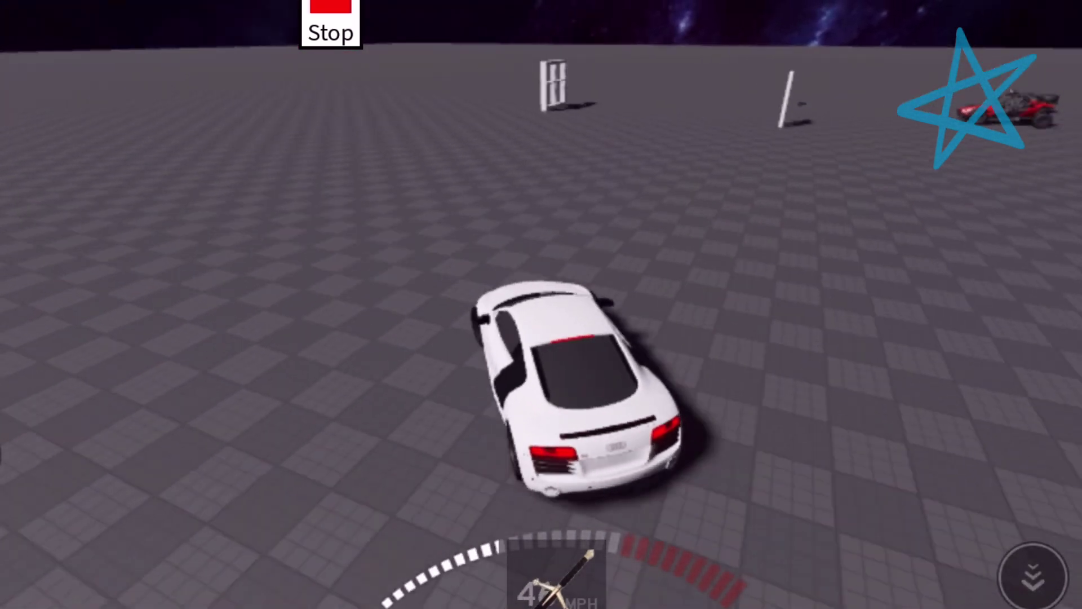
{"action": "left_click_drag", "start_coordinate": [37, 471], "coordinate": [174, 516]}
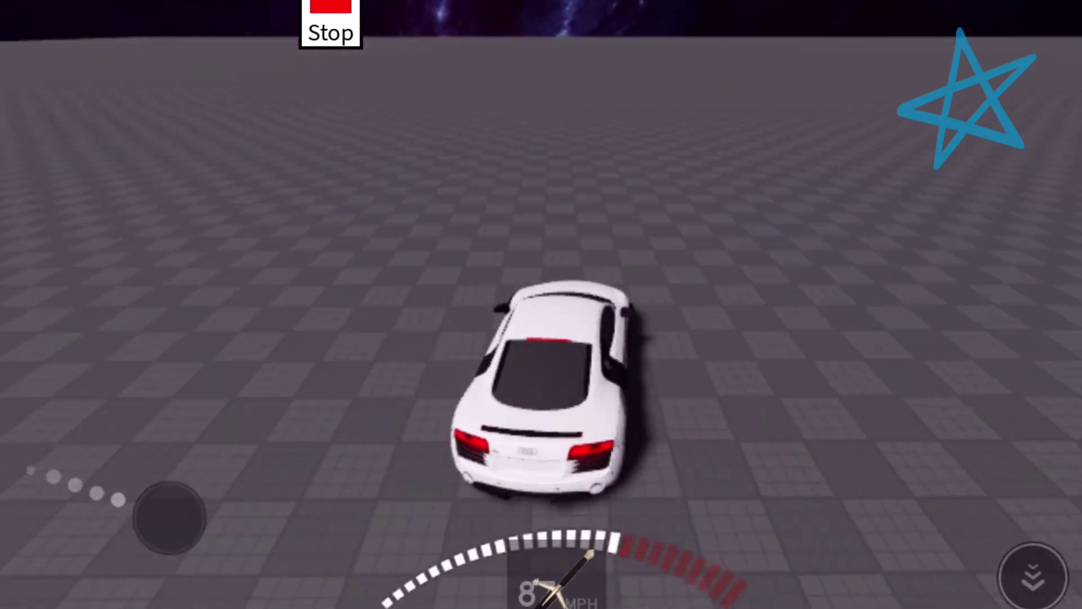
{"action": "left_click_drag", "start_coordinate": [168, 518], "coordinate": [170, 519]}
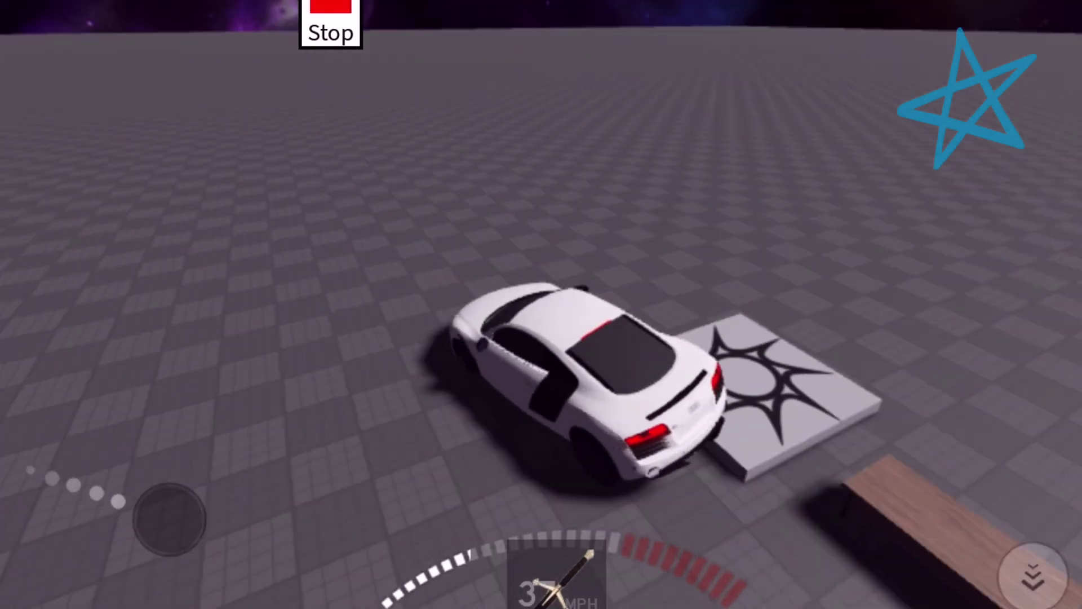